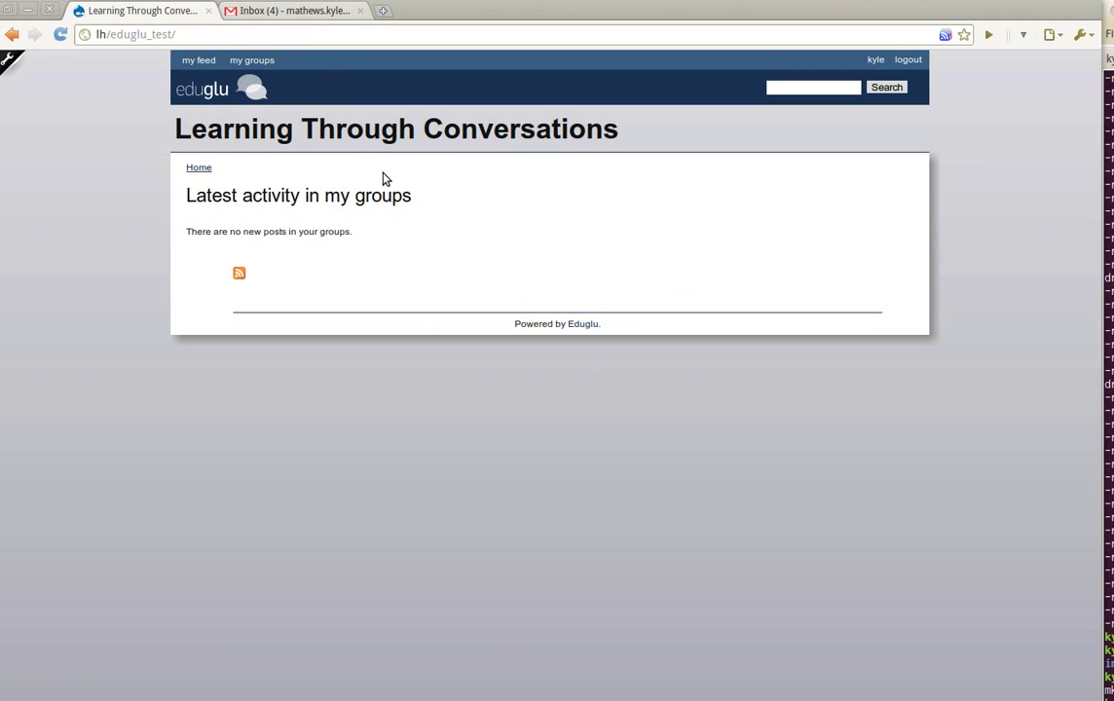
Start a new group titled "Drupal" with the description "For Drupal fanbois"
left_click(256, 64)
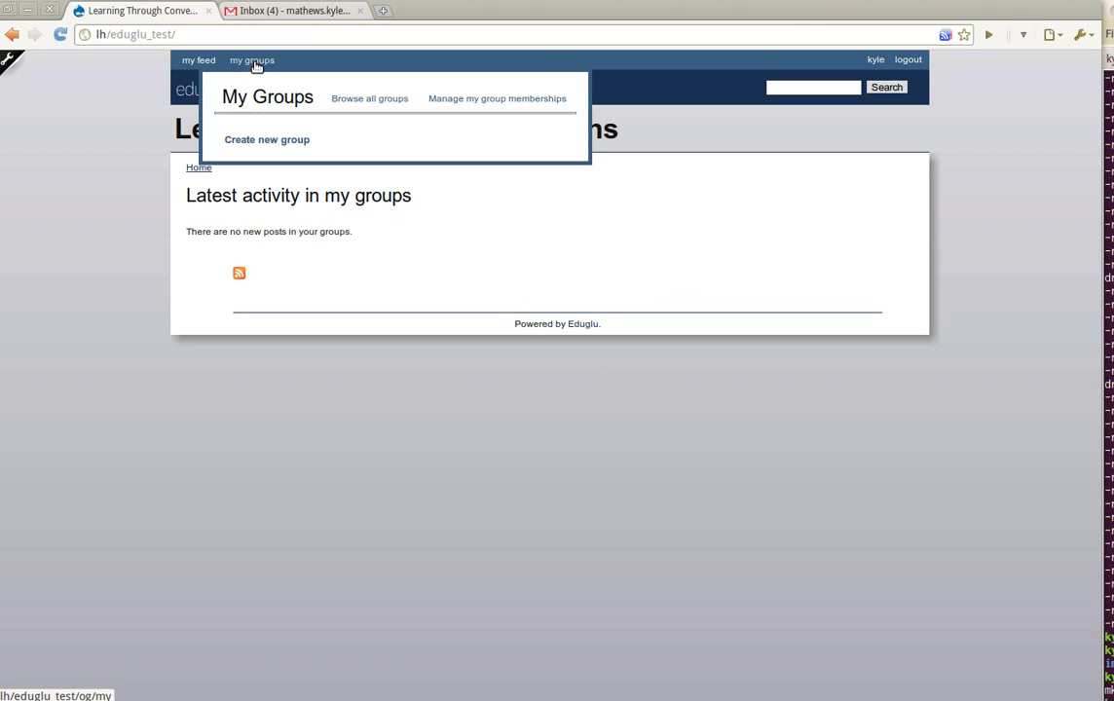
left_click(266, 141)
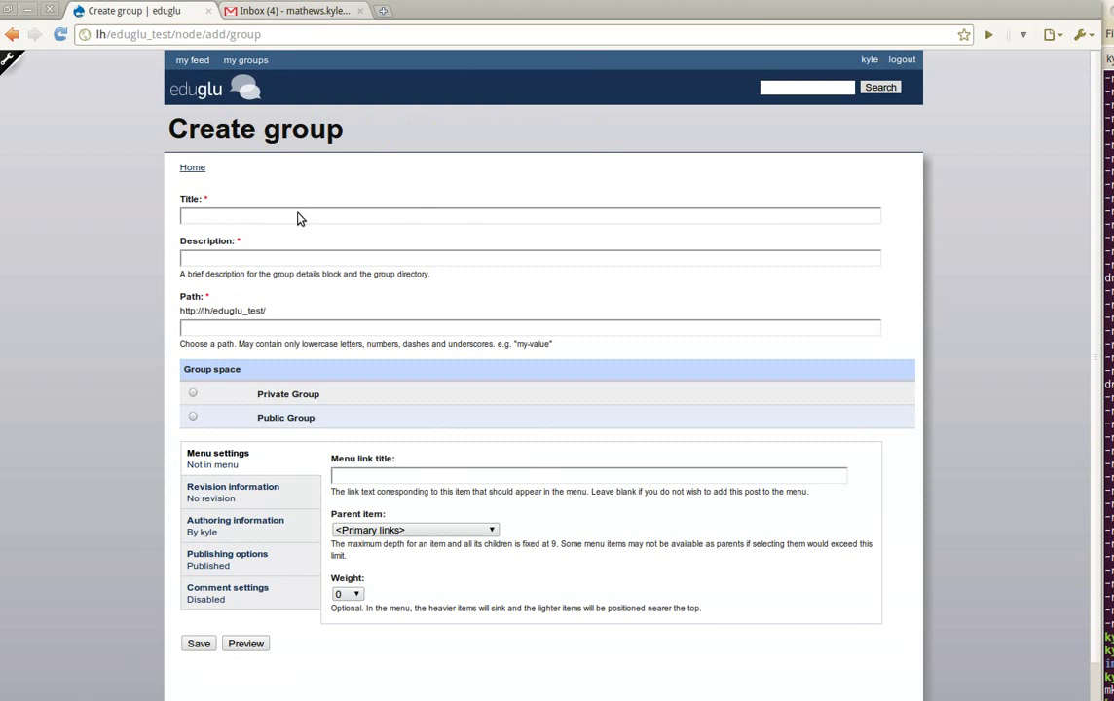
left_click(303, 221)
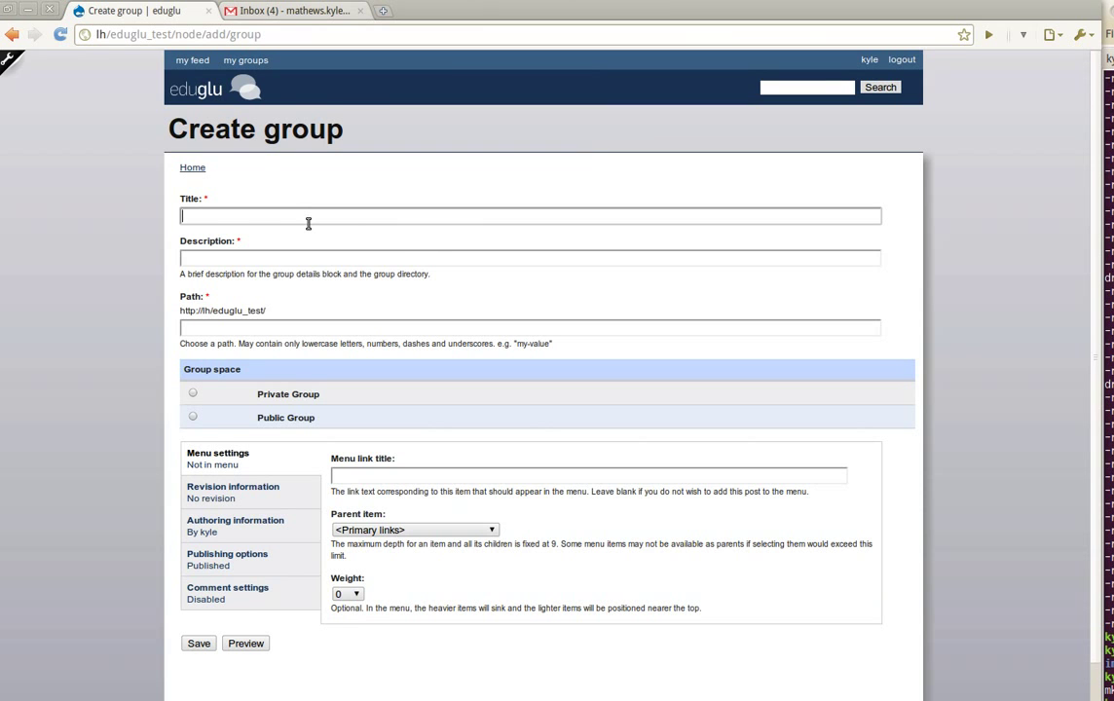
type("Drupal")
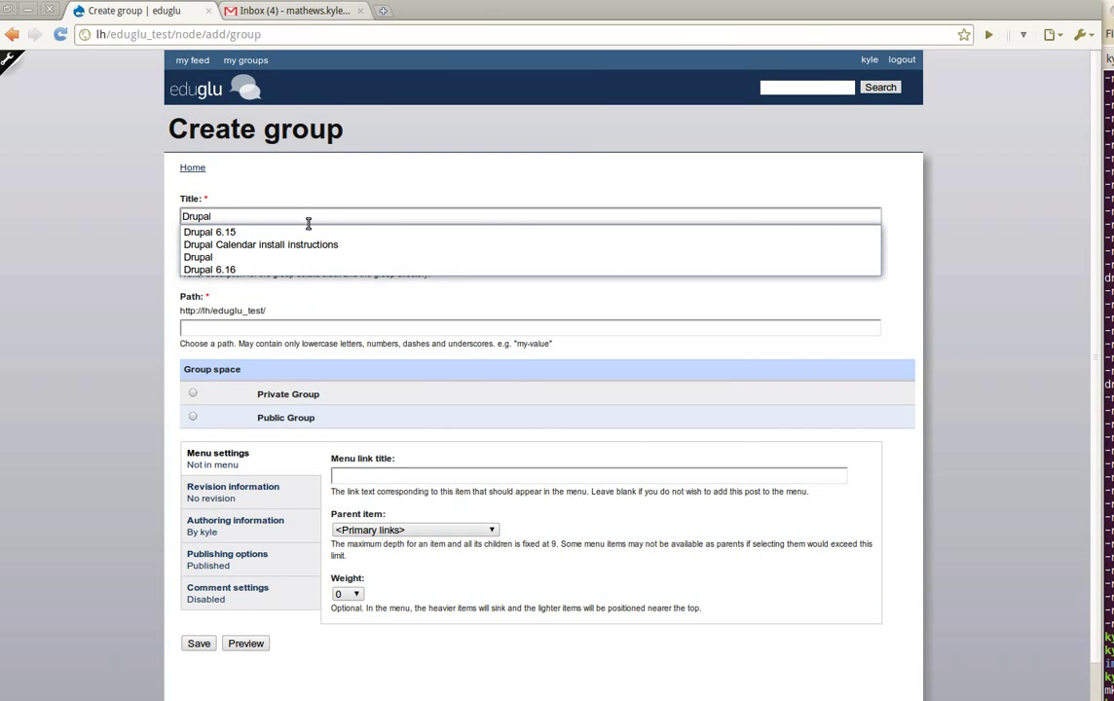
left_click(304, 258)
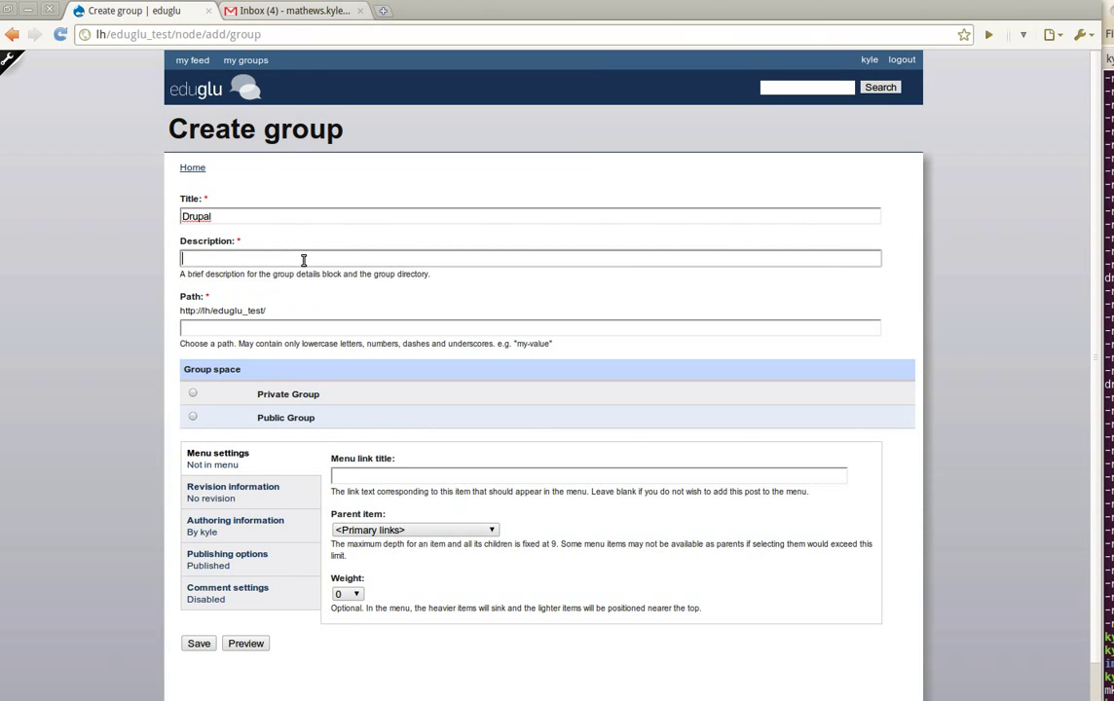
type("For Drupal fanbois")
Set the group's path to "drupal", make it a Public Group and save it
left_click(288, 326)
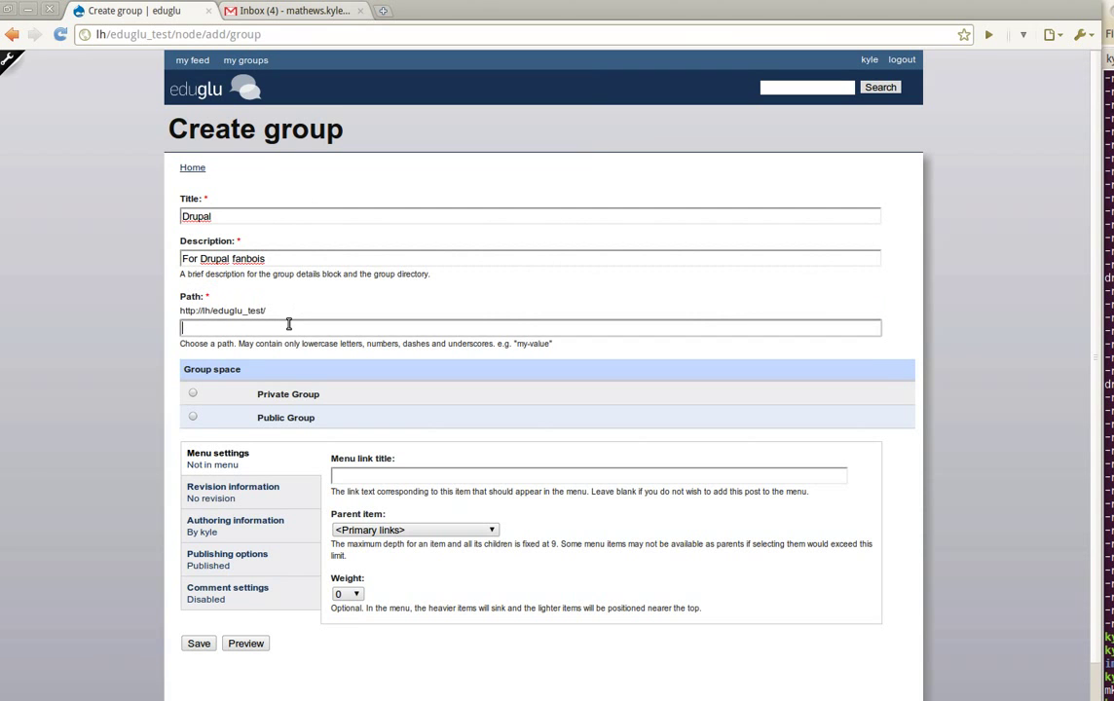
type("drupal")
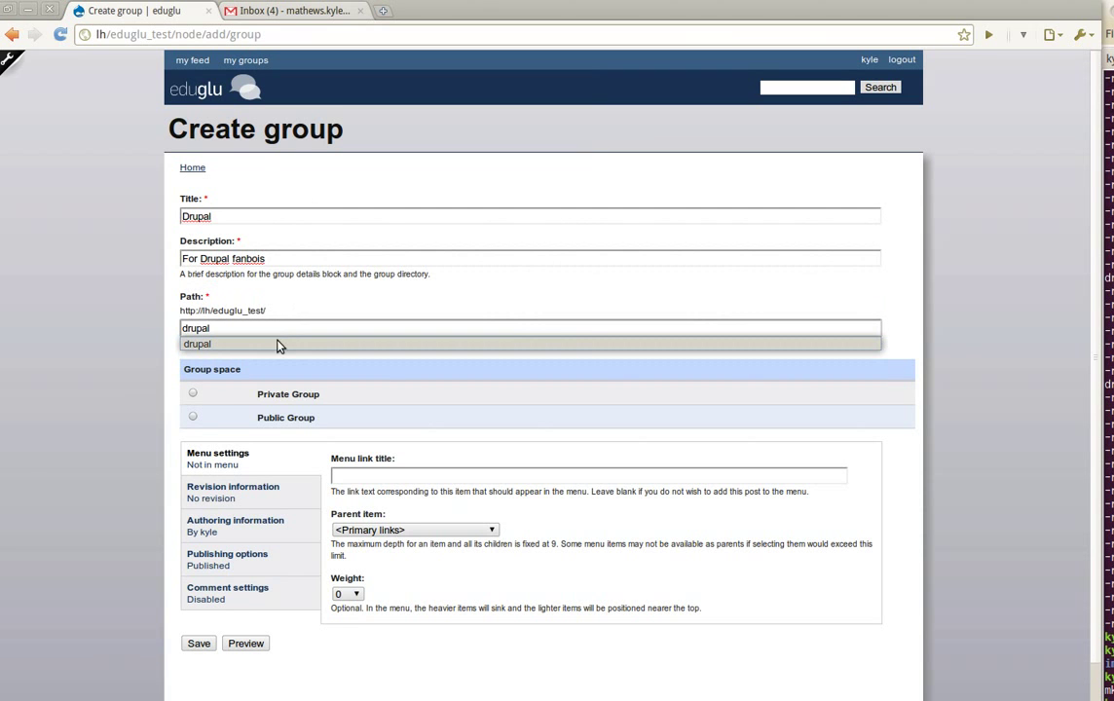
left_click(192, 418)
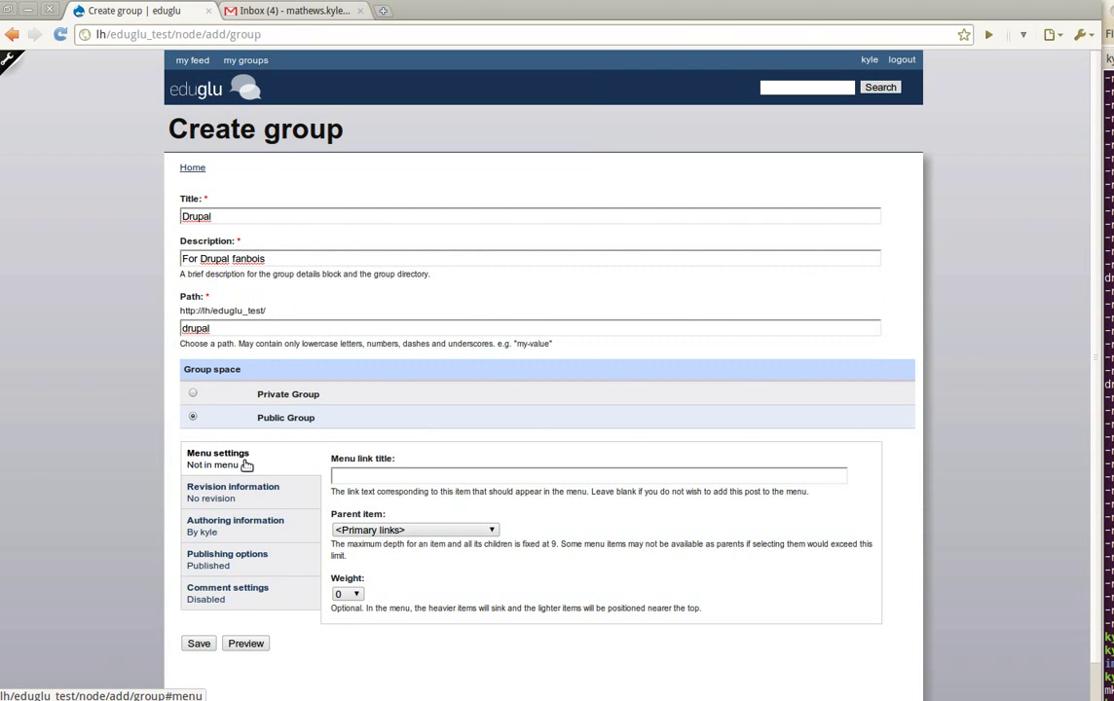
left_click(198, 644)
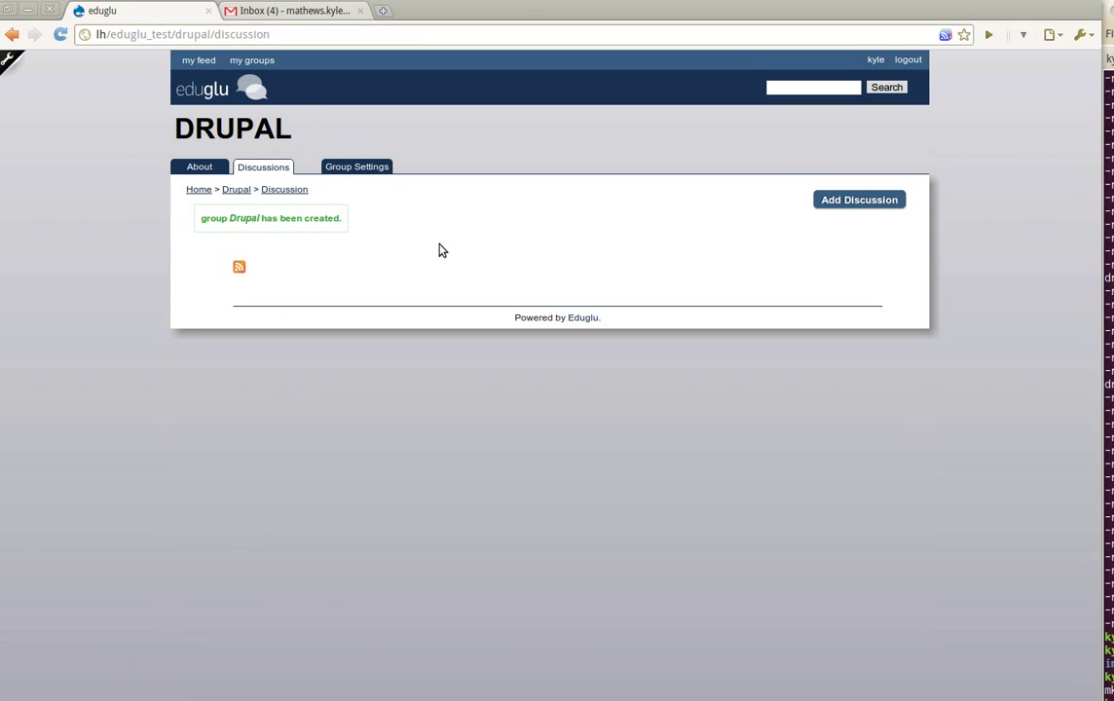
Check the Drupal group's About page, and start a discussion in the group titled "Drupal is awesome but I need help with x"
left_click(201, 168)
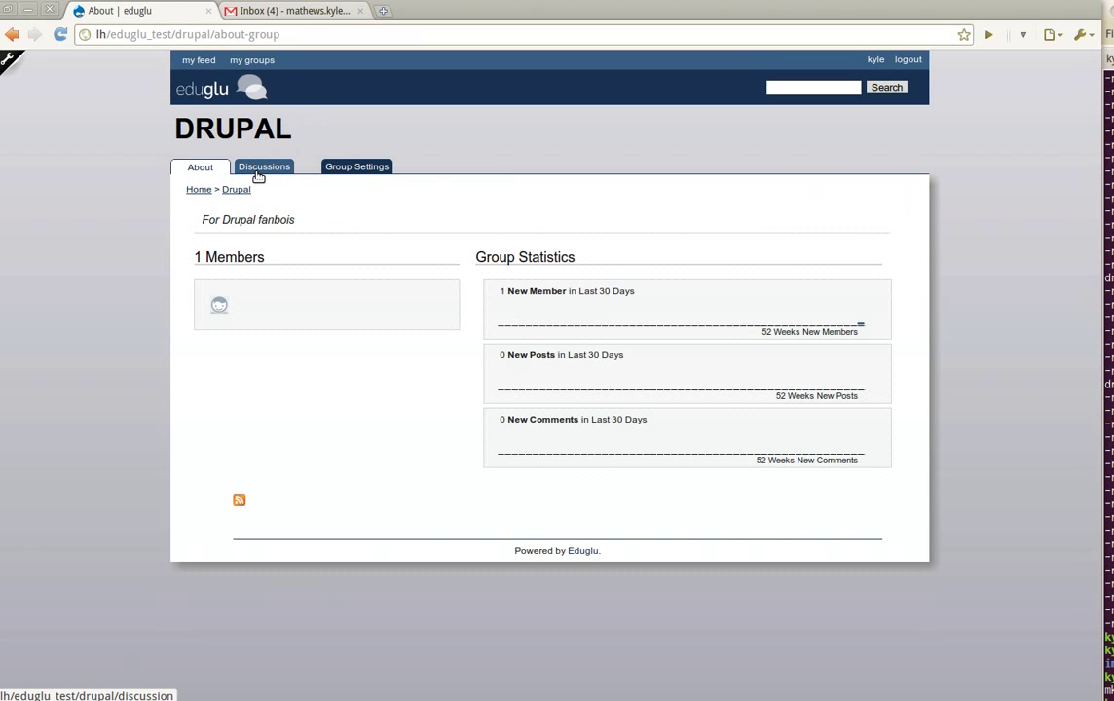
left_click(263, 170)
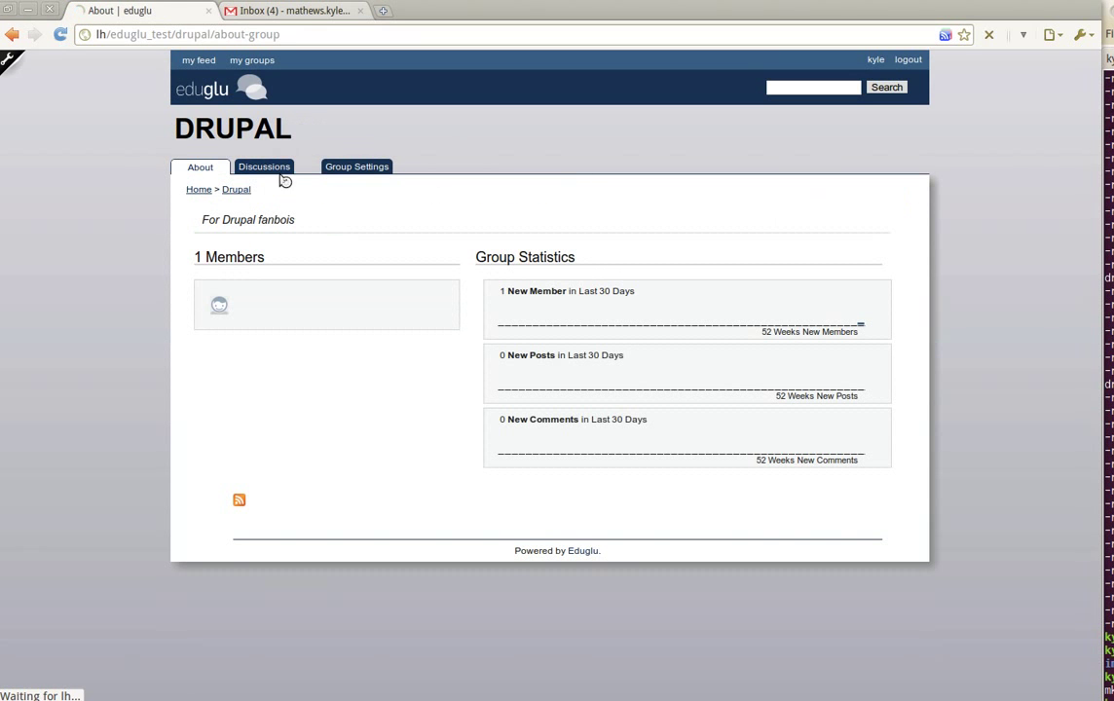
left_click(876, 198)
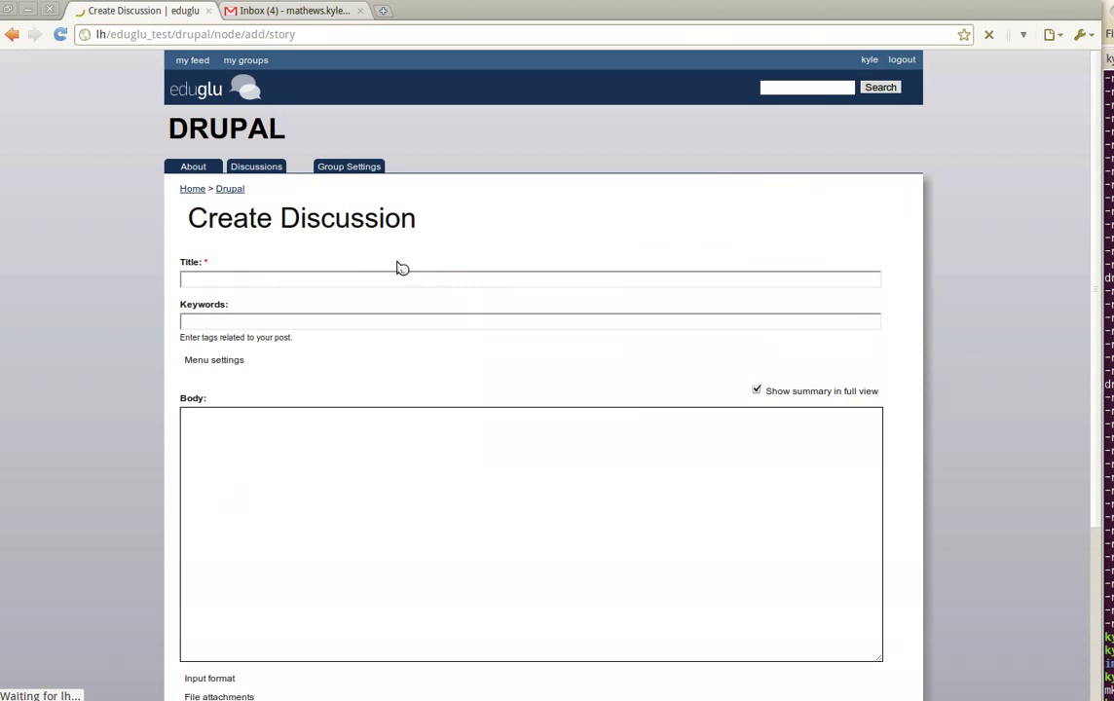
left_click(376, 281)
type("Drupal")
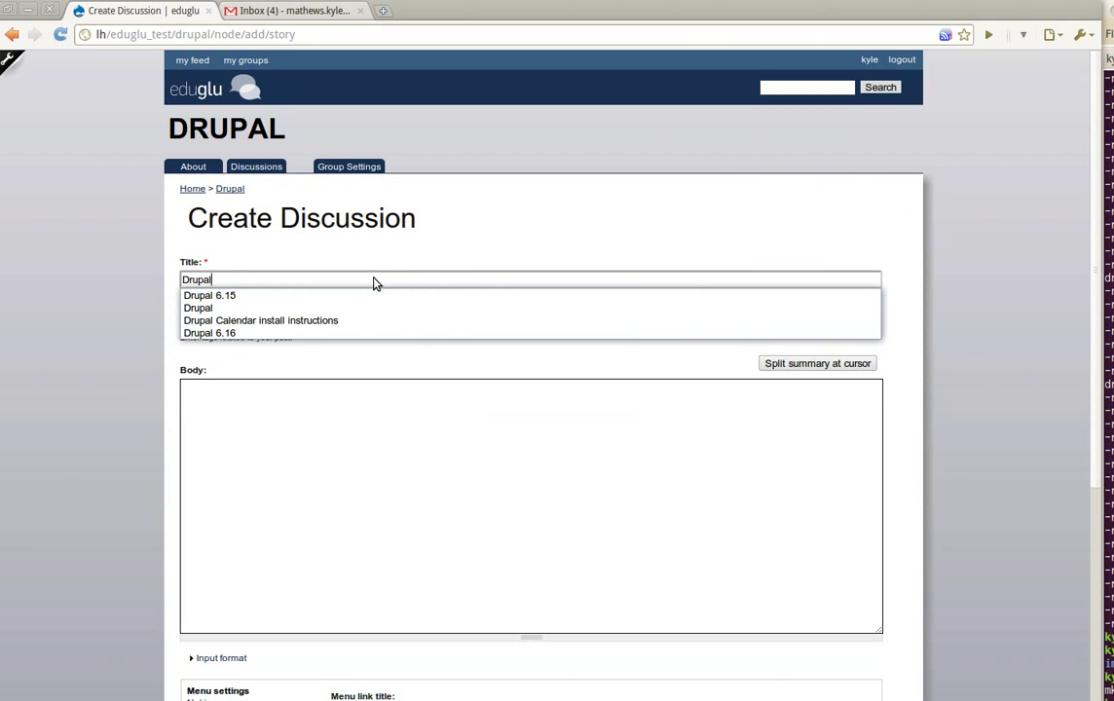
key("Escape")
type("is ")
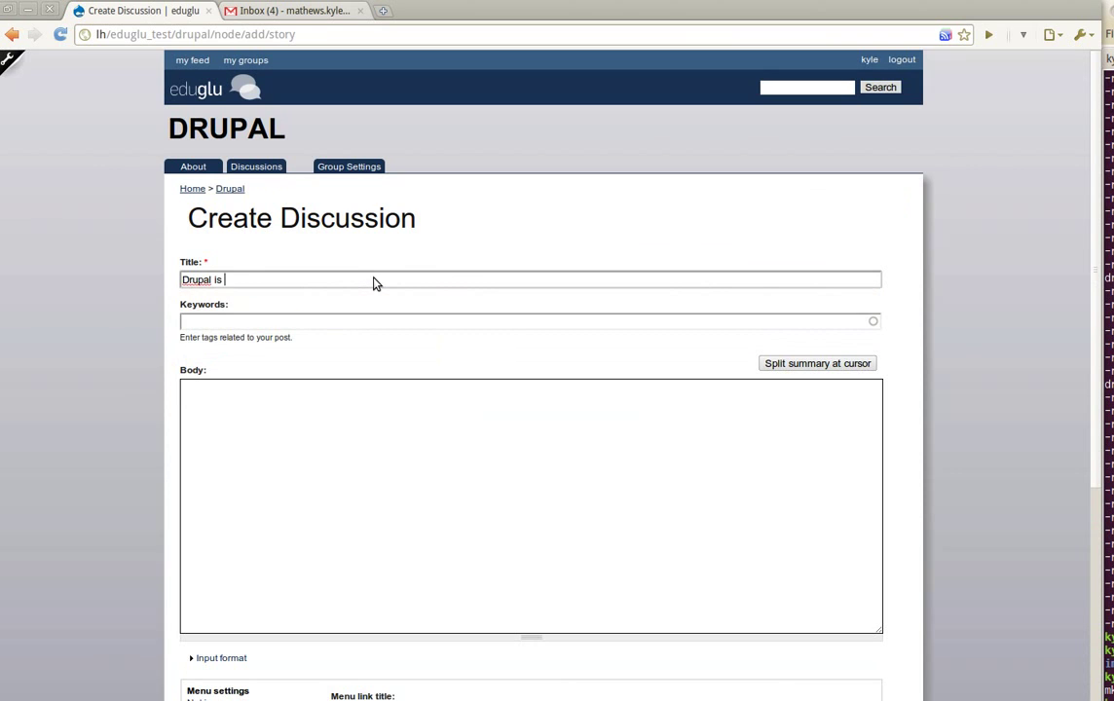
type("awesome but I need help with x")
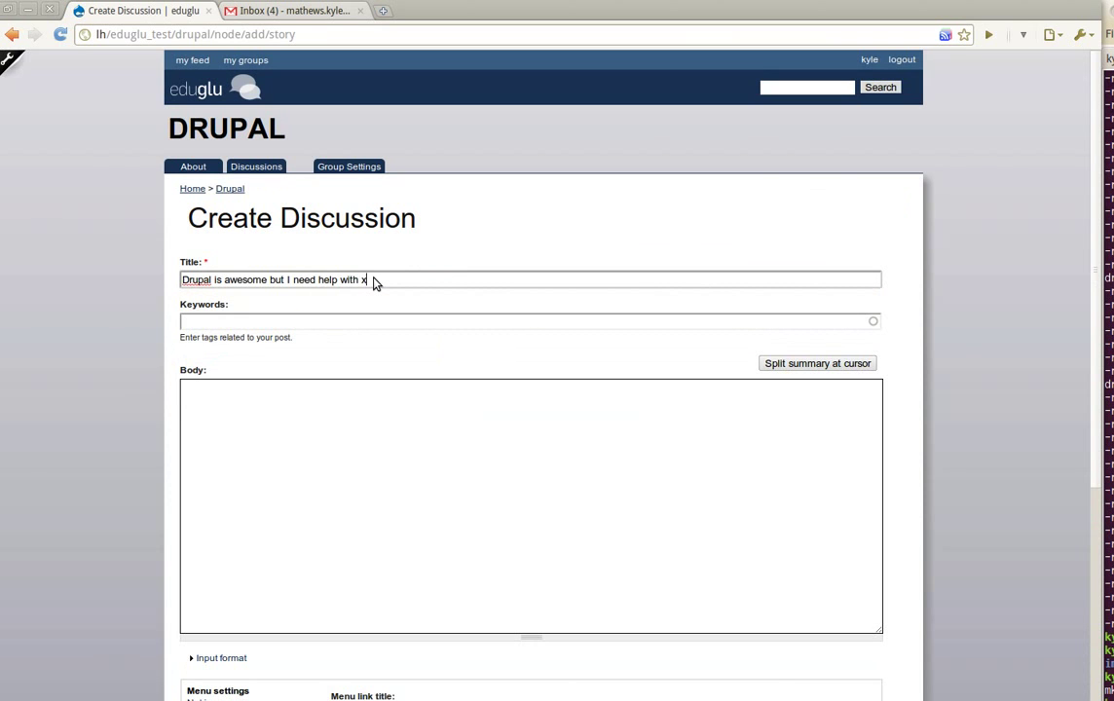
Write "This is my problem." as the discussion's body and save the discussion
left_click(328, 436)
type("This is my problem.")
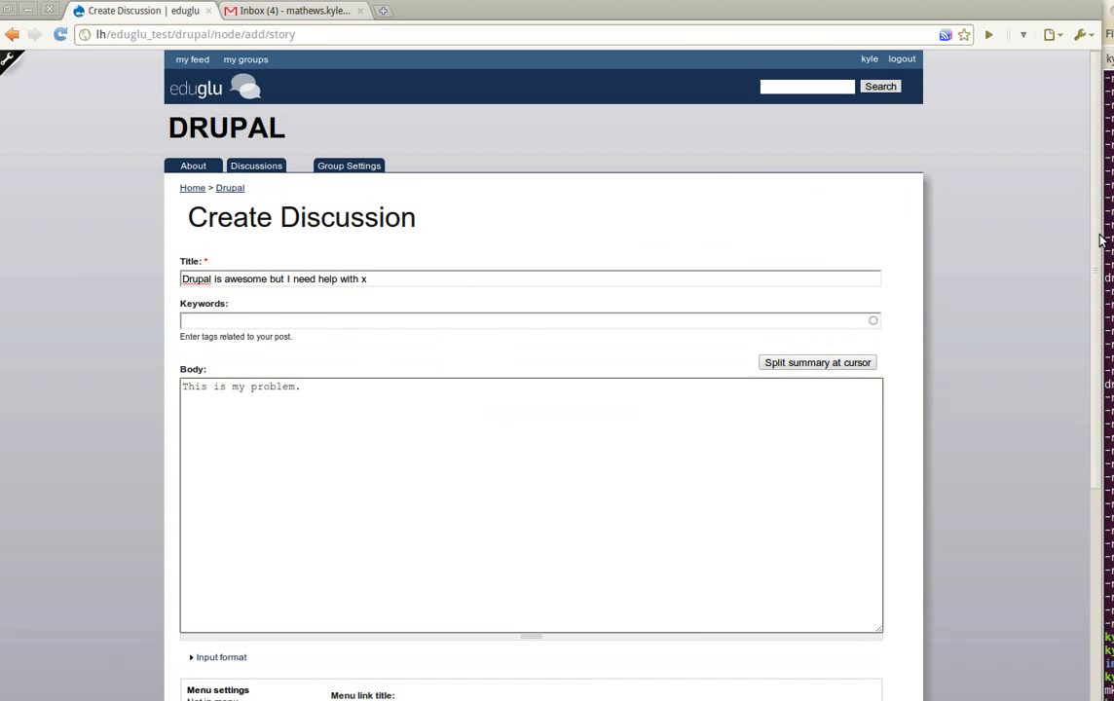
scroll(1088, 497, "down", 3)
left_click(192, 601)
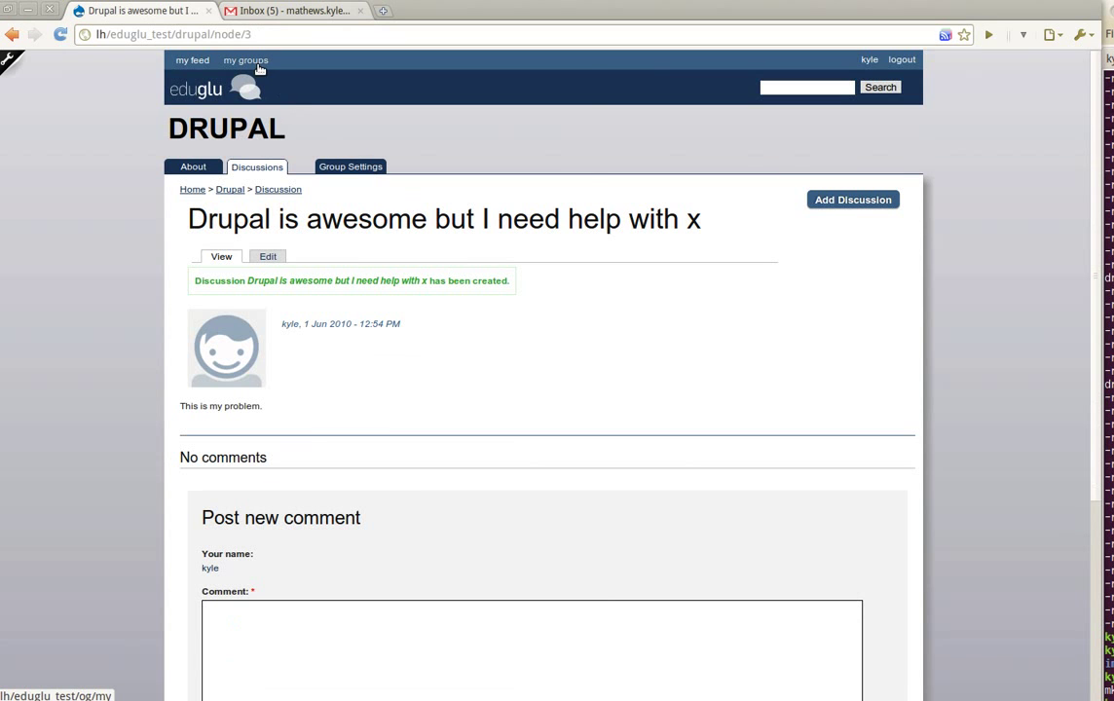
Start another new group titled "Humanities 100"
mouse_move(259, 65)
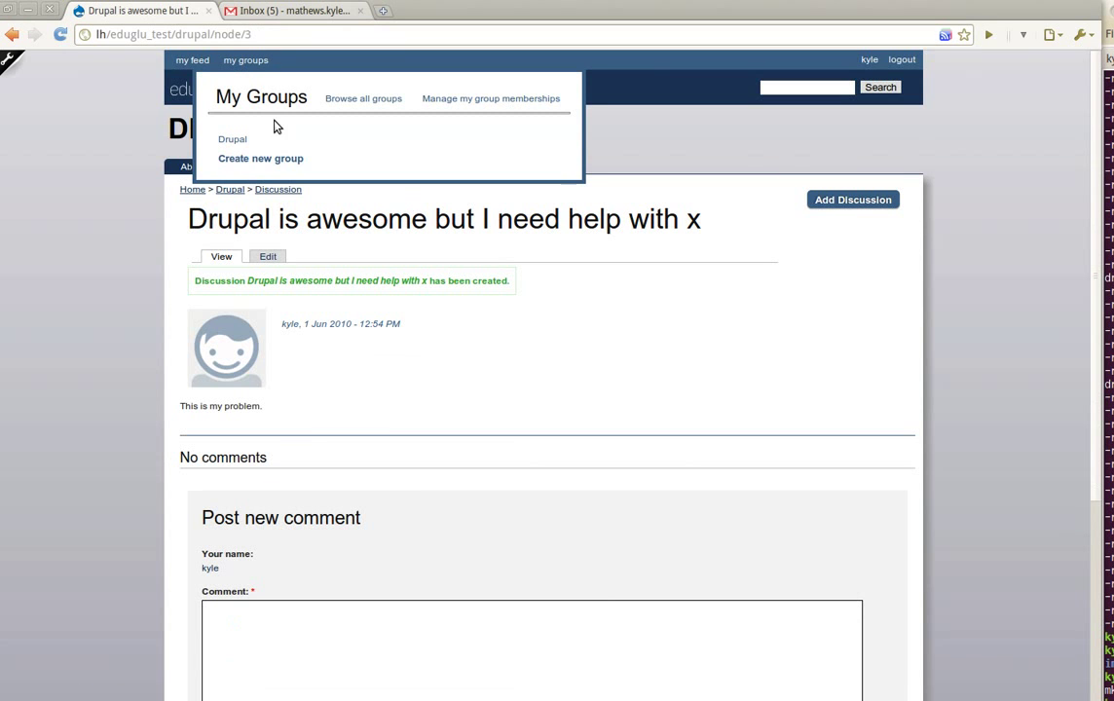
left_click(258, 158)
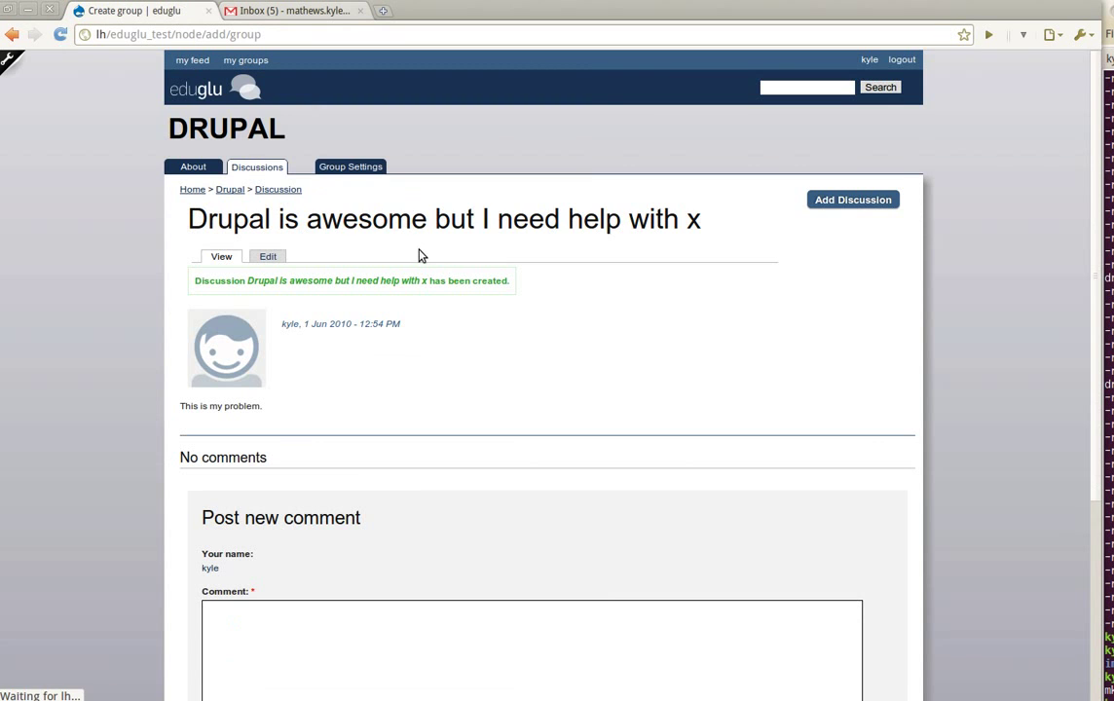
left_click(373, 218)
type("hi")
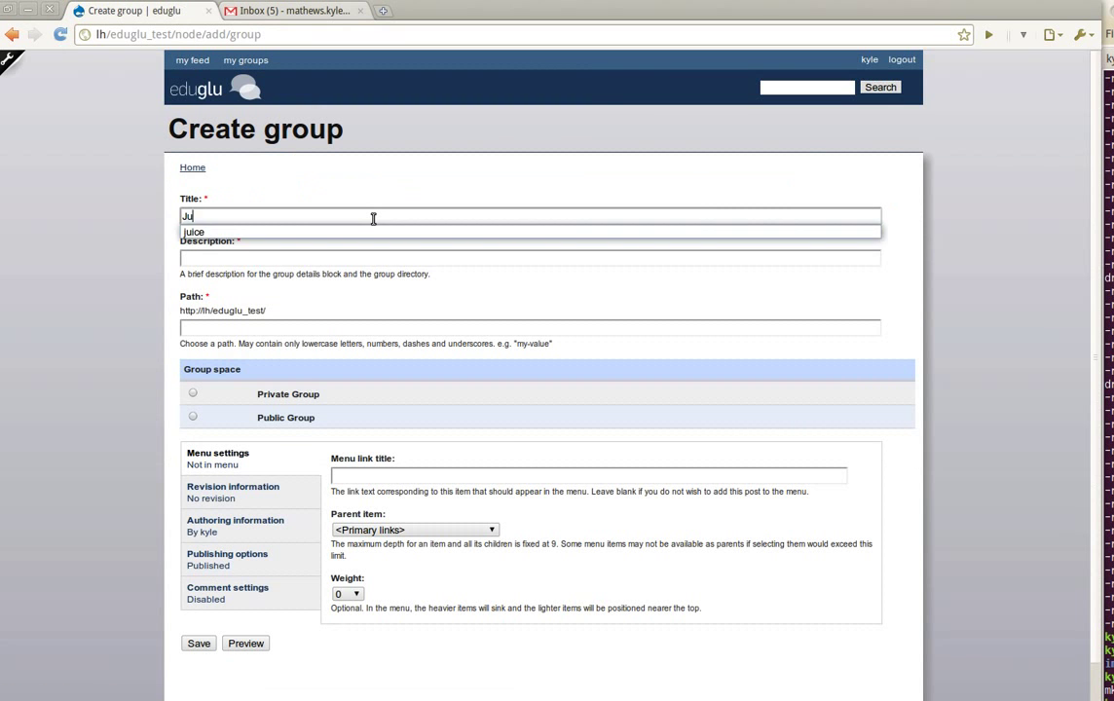
key("BackSpace")
key("BackSpace")
type("Huma")
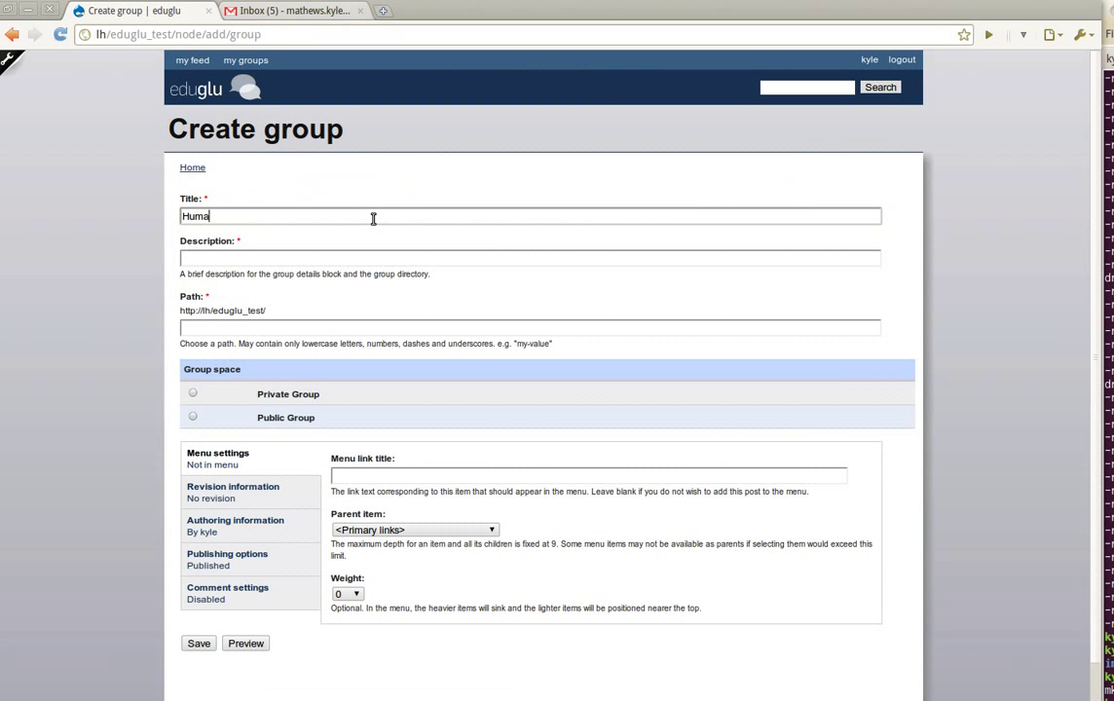
type("nities 100")
Enter the group description "Humanities 100 Spring 2010 Taught by" followed by the instructor's full name
left_click(356, 257)
type("Huma")
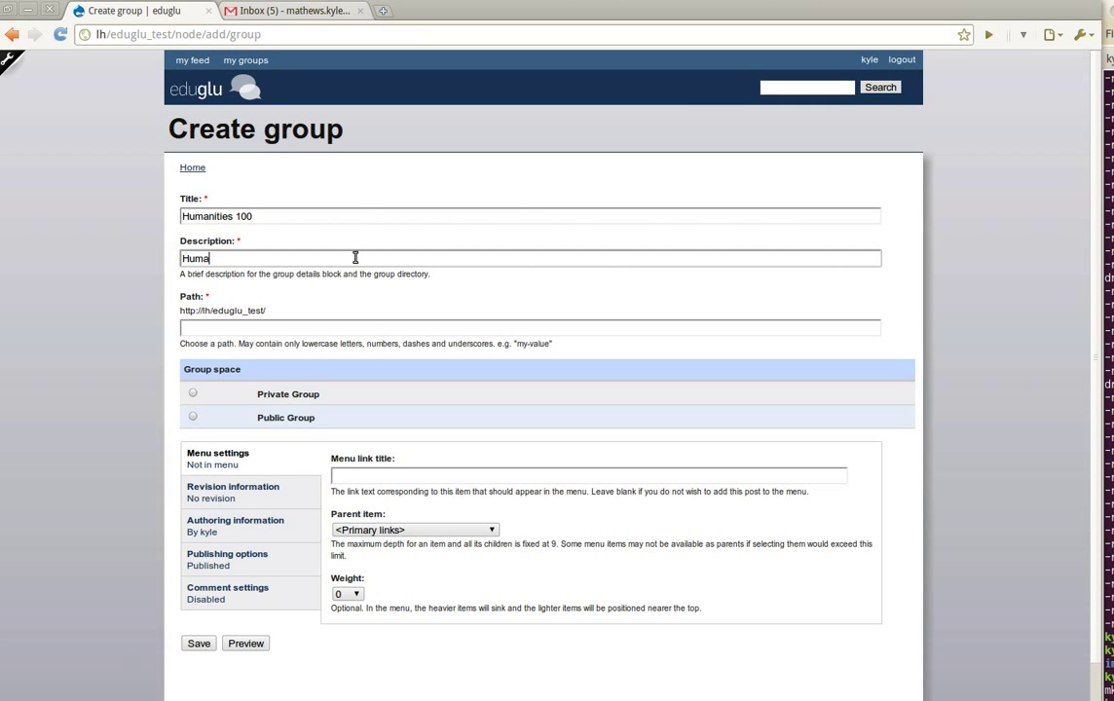
type("nities 100 Spring 2010 Taught by Kyle Mathews")
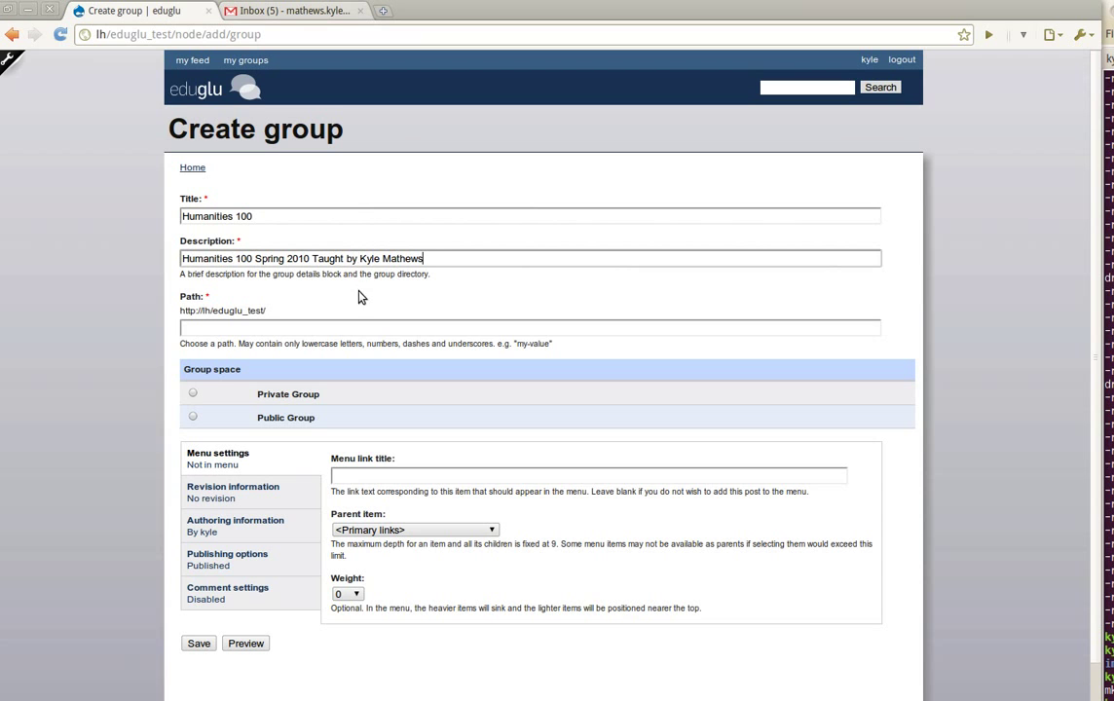
Set the group's path to "human100", make it a Private Group and save it
left_click(359, 327)
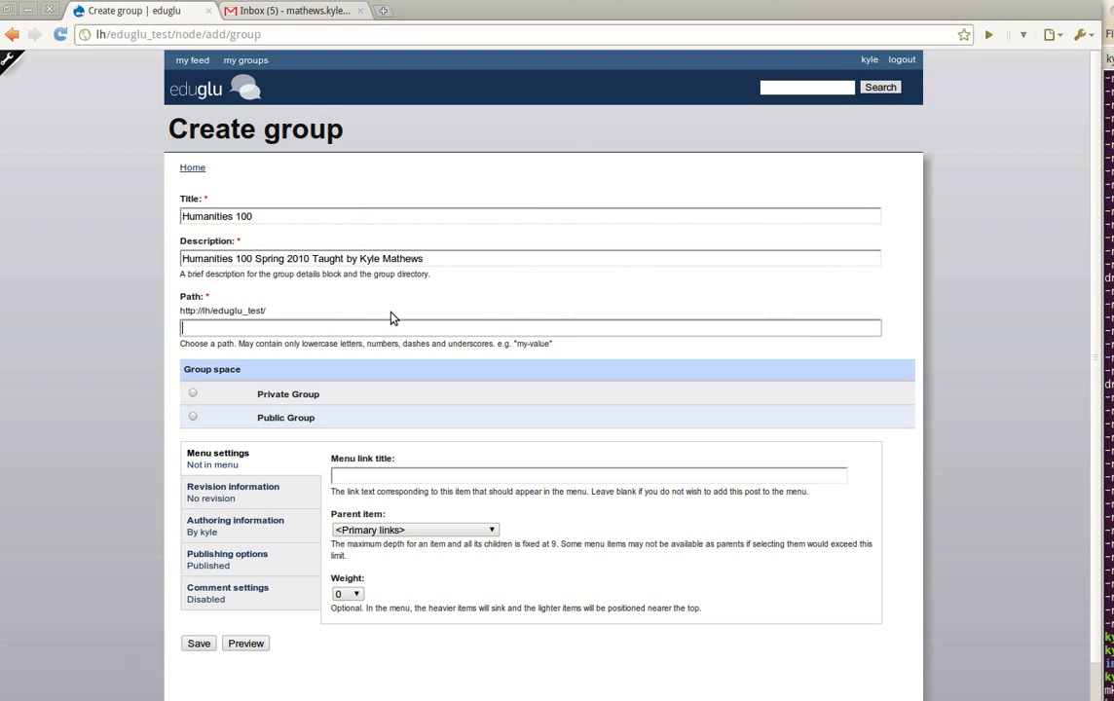
type("human100")
left_click(192, 392)
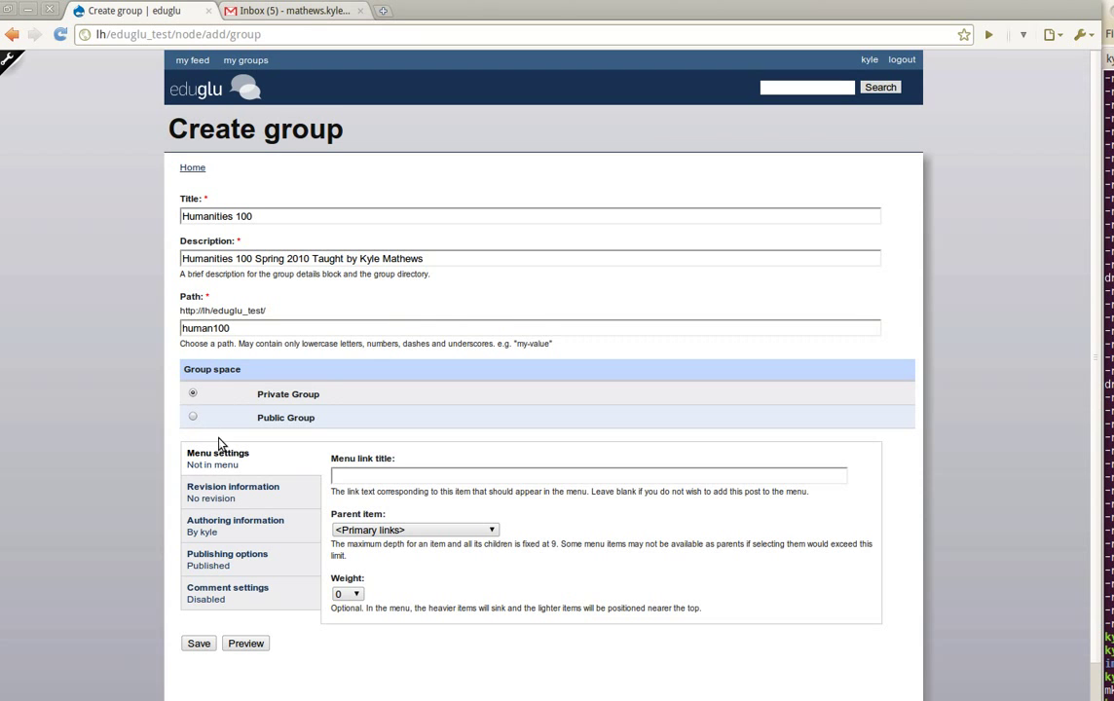
left_click(198, 643)
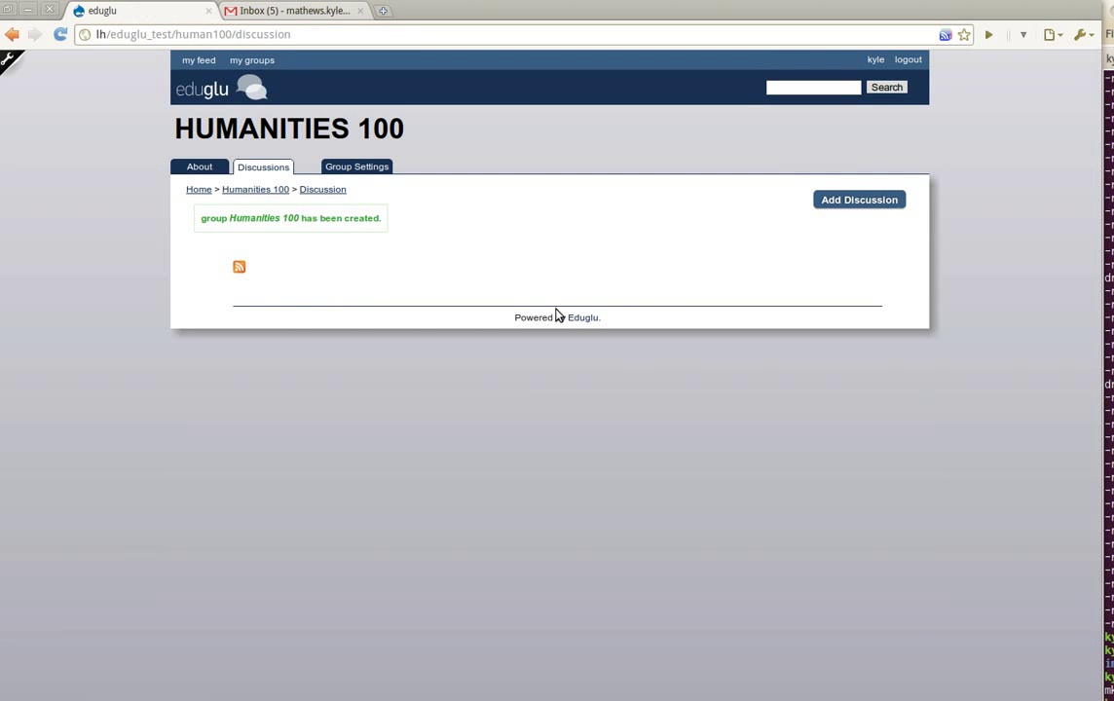
Enable the Eduglu Wiki feature in the Humanities 100 group settings and save the configuration
left_click(377, 169)
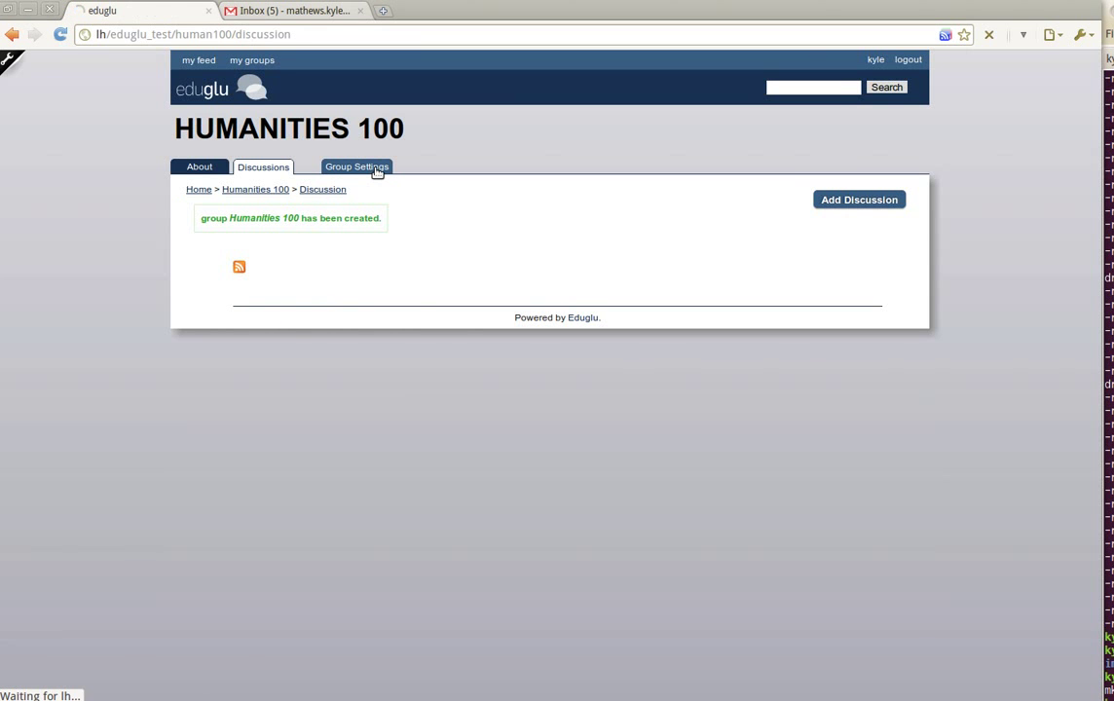
left_click(275, 257)
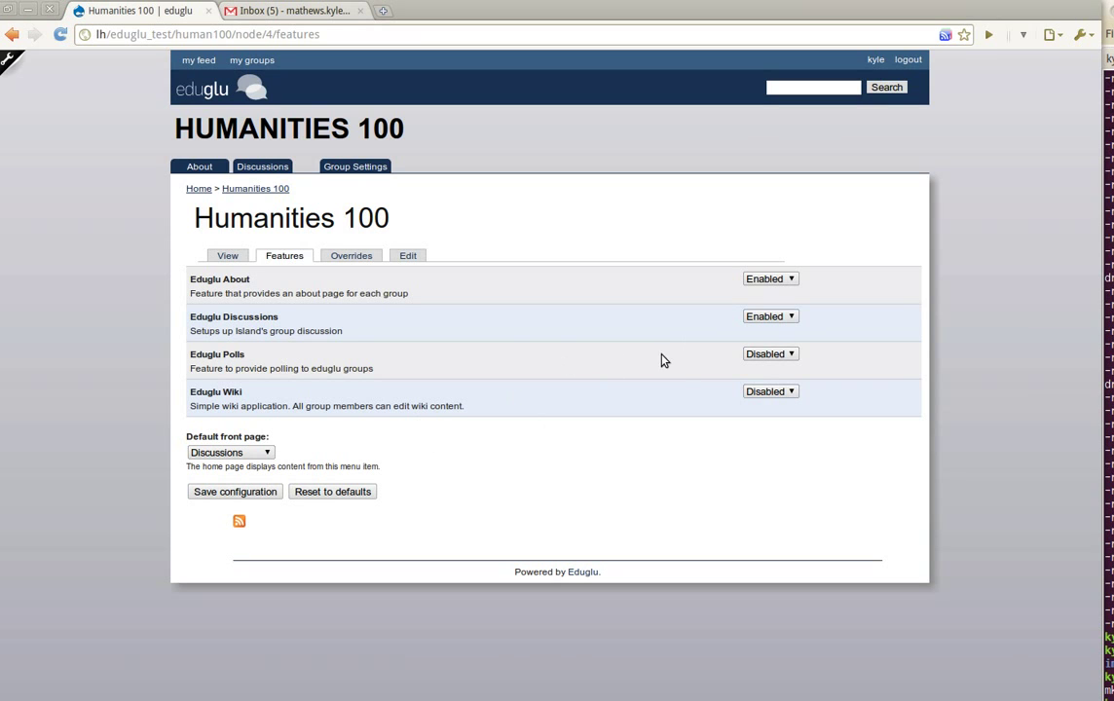
left_click(779, 357)
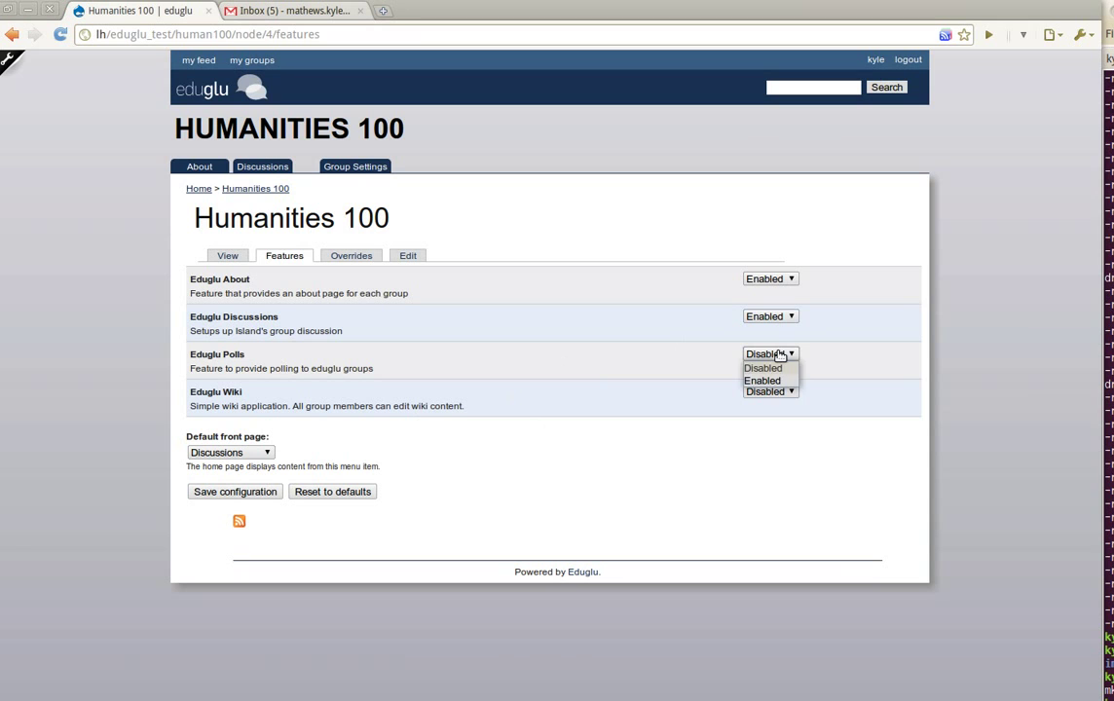
left_click(779, 357)
left_click(773, 392)
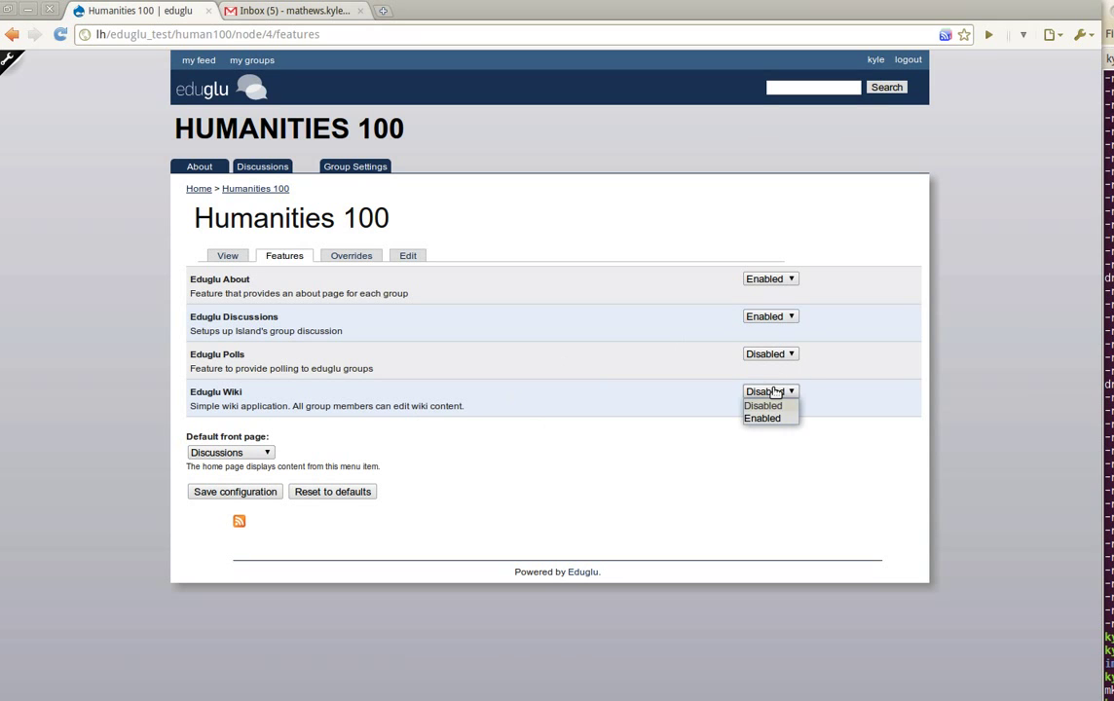
left_click(765, 418)
left_click(238, 494)
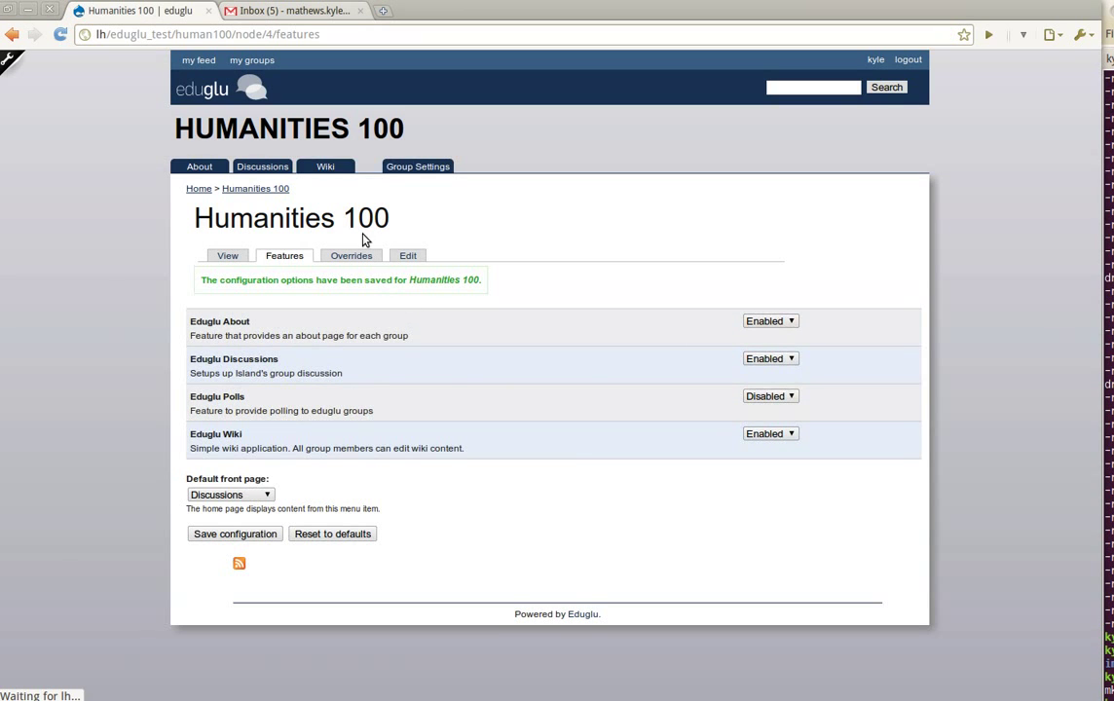
Open the Humanities 100 wiki and view its form for creating a wiki page
left_click(329, 167)
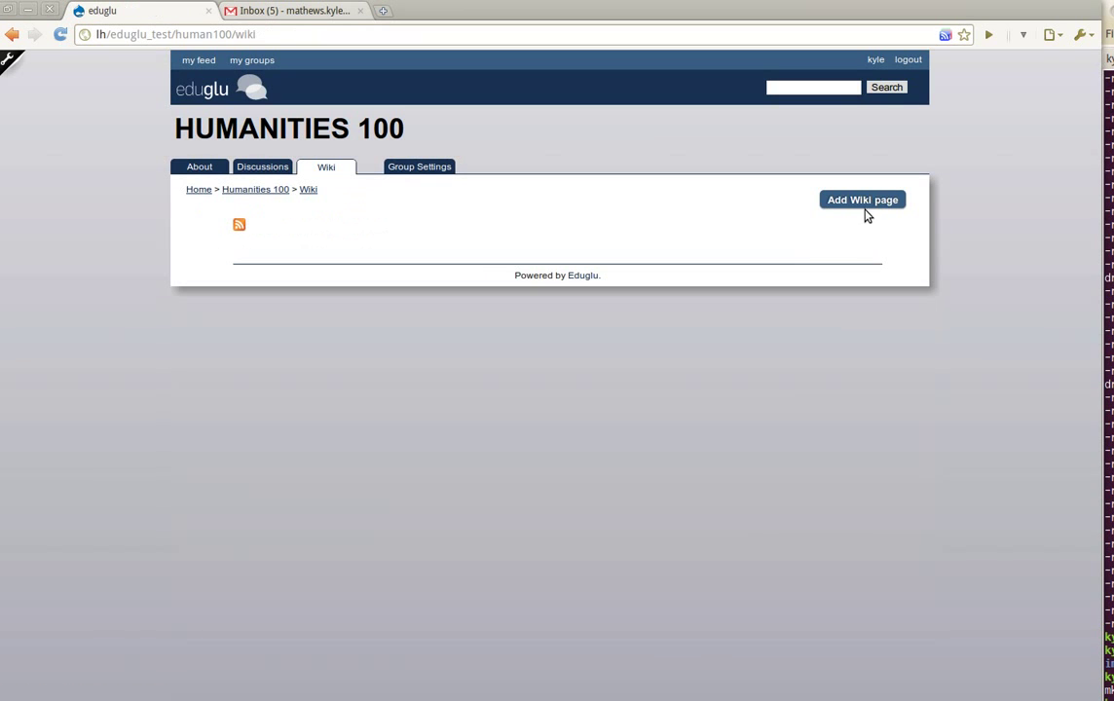
left_click(865, 201)
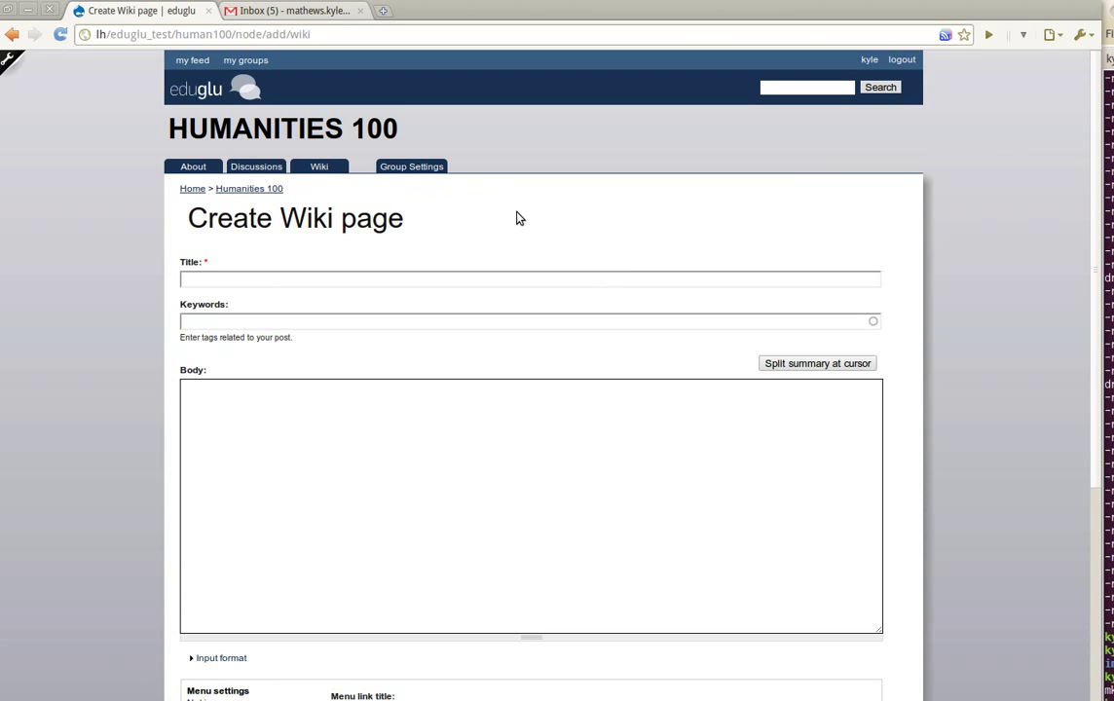
Switch to the incognito browser window where a second user is logged in to the eduglu site
key("alt+Tab")
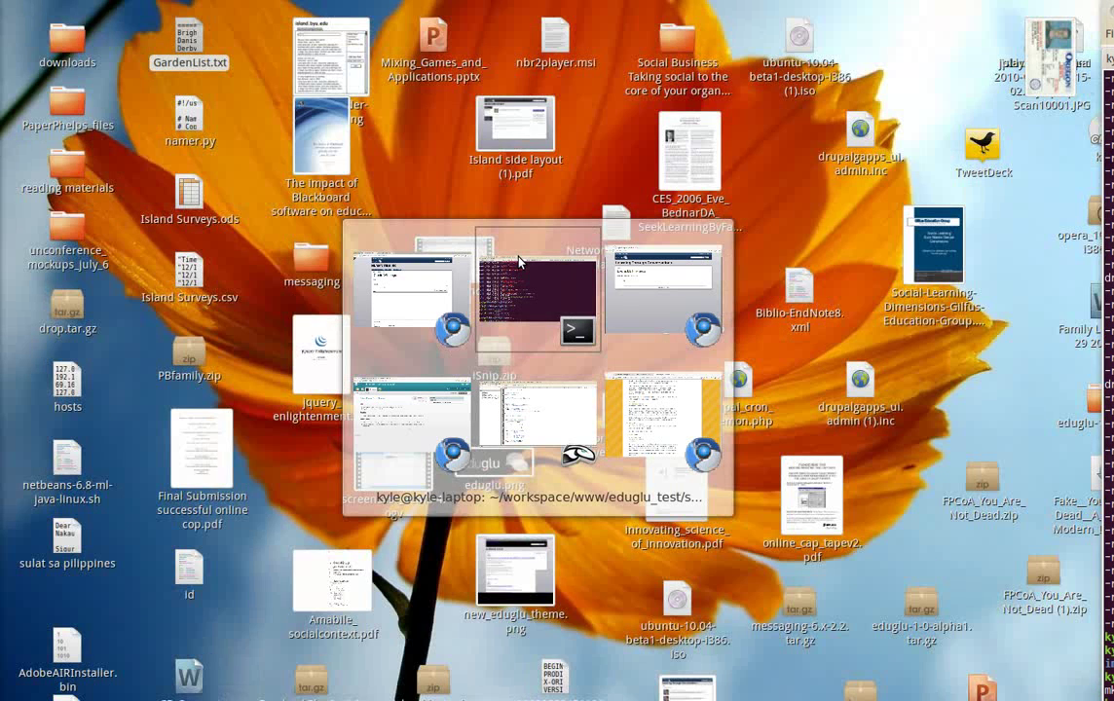
key("alt+Tab")
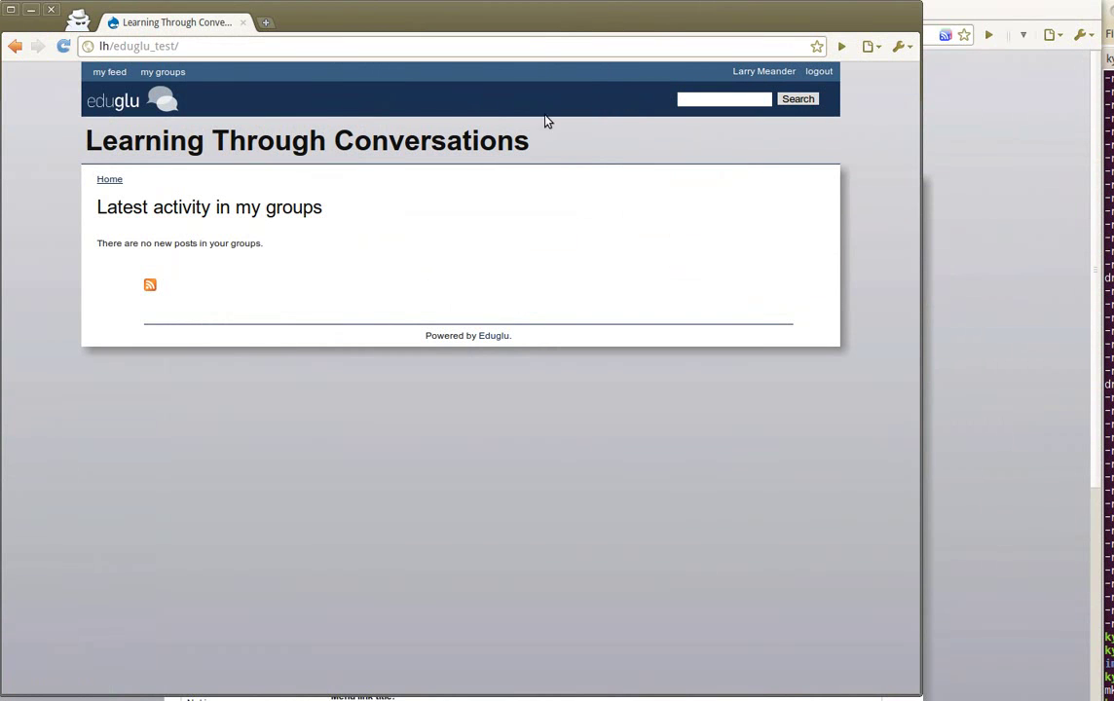
Browse all groups on the site and join the Drupal group, confirming the membership
left_click(170, 77)
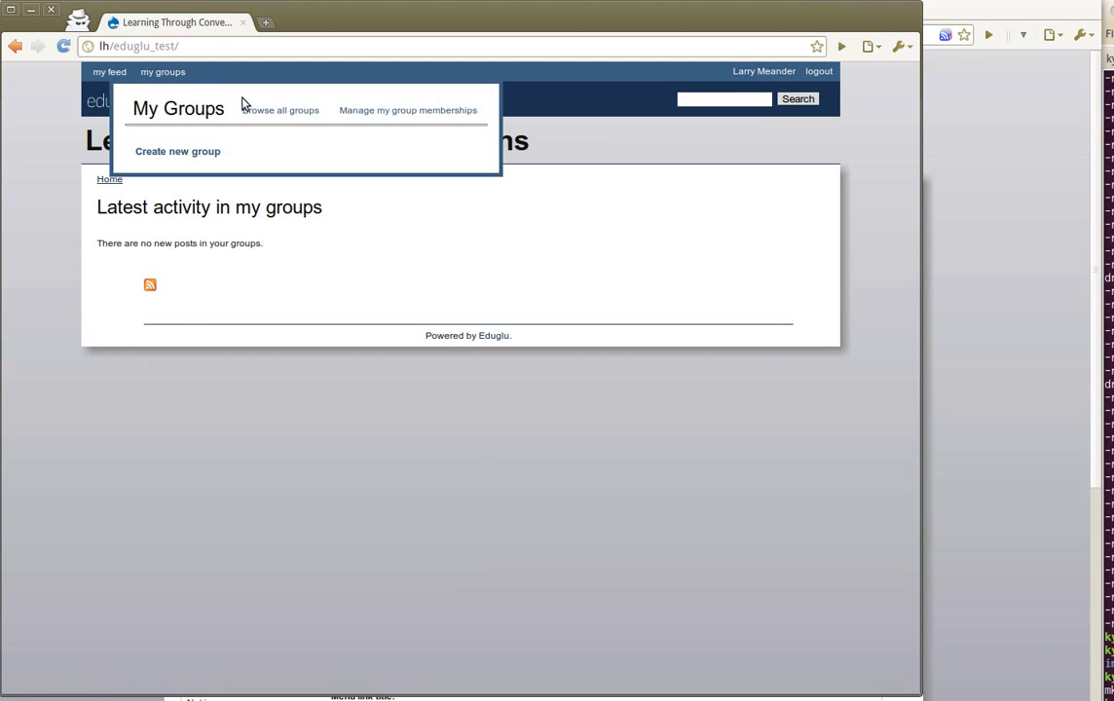
left_click(276, 110)
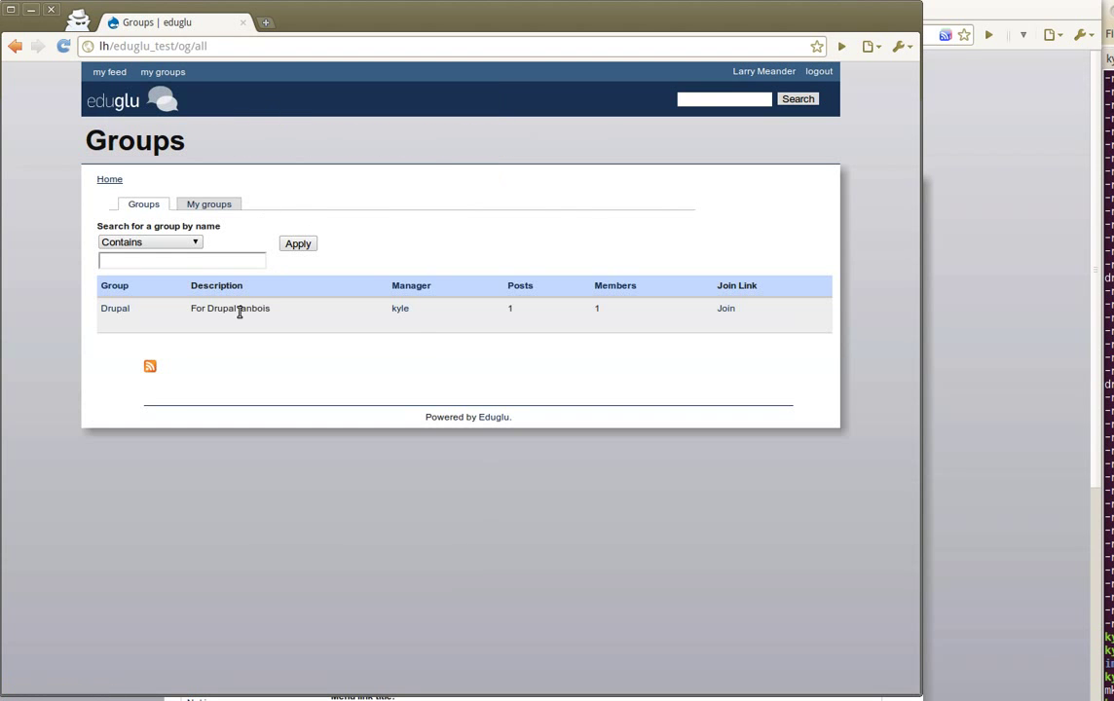
left_click(729, 311)
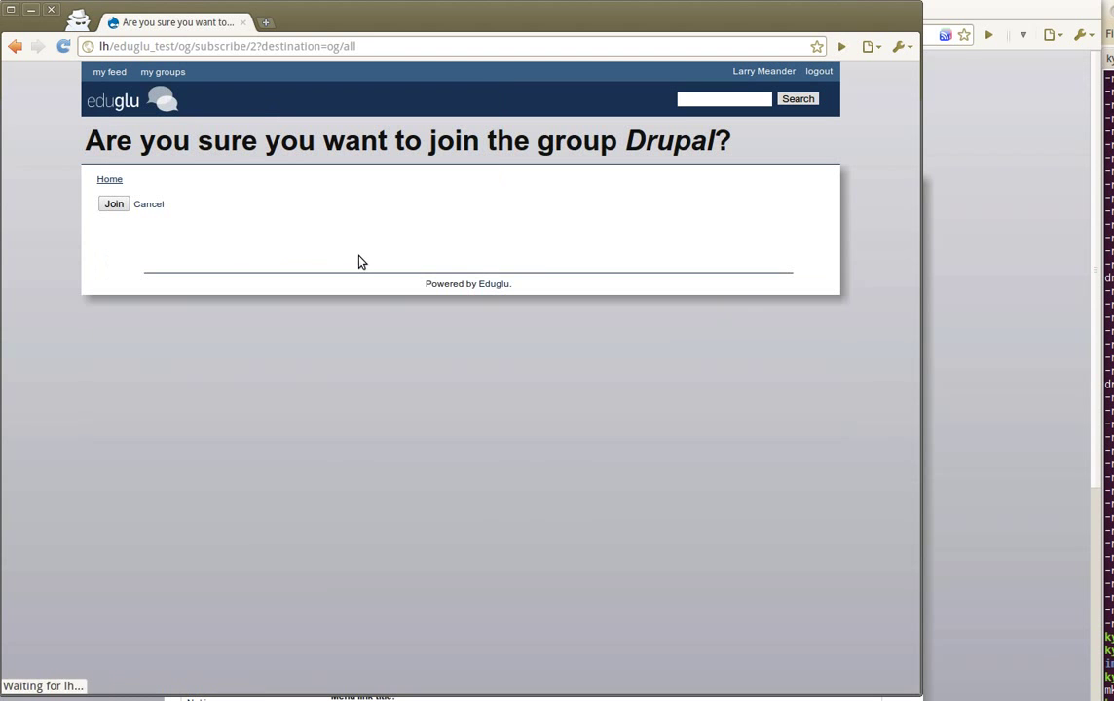
left_click(116, 205)
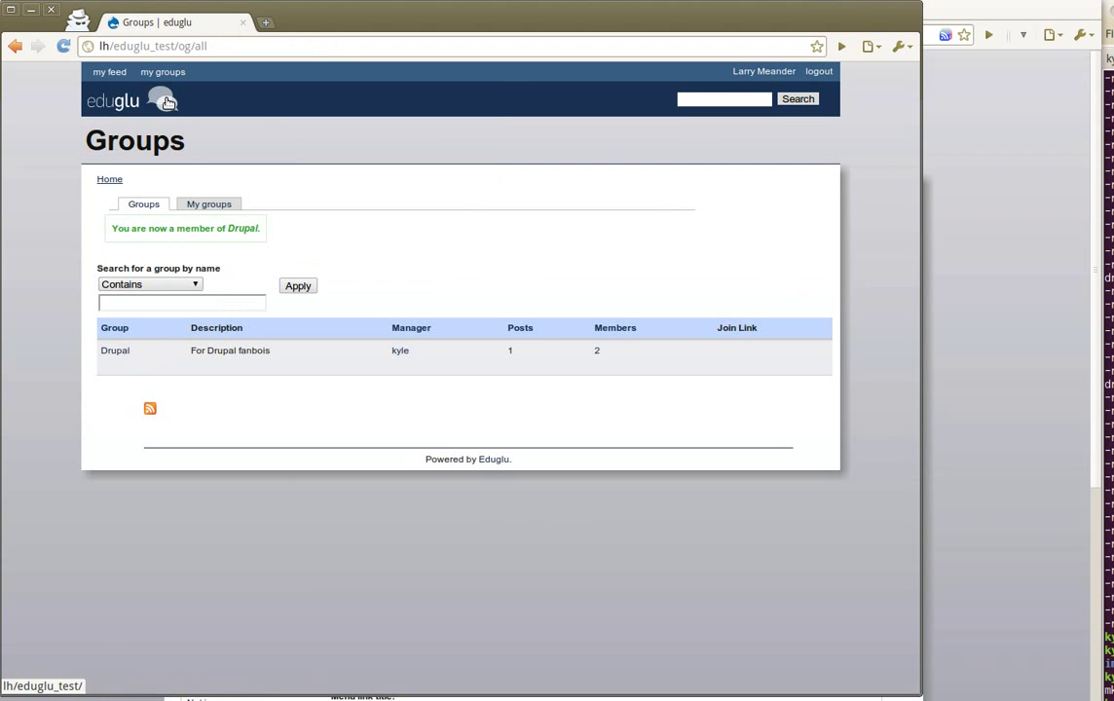
Open the discussion "Drupal is awesome but I need help with x" in the Drupal group
mouse_move(148, 72)
left_click(151, 152)
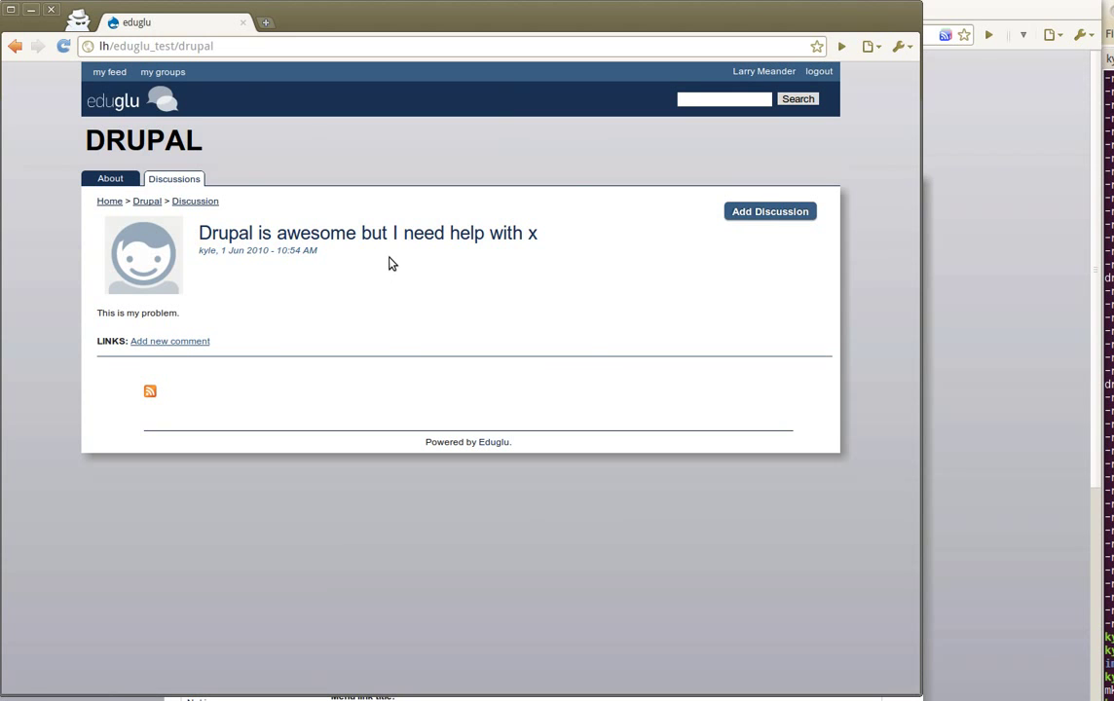
left_click(414, 234)
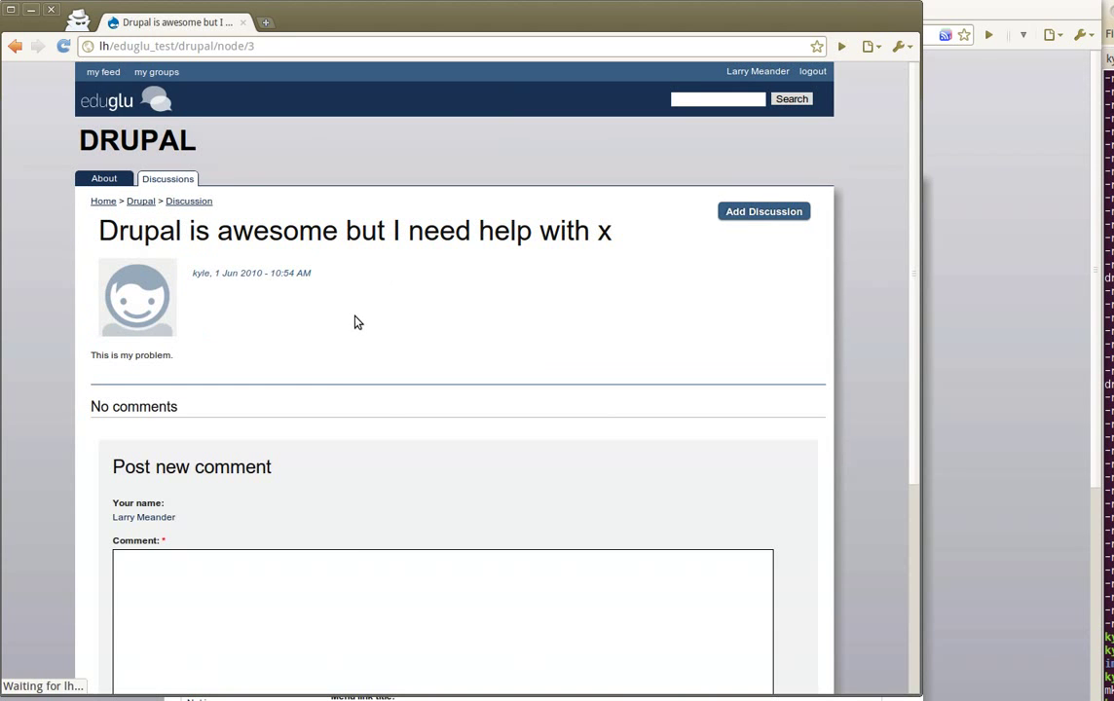
Post the comment "Oh, you just need to do y." on the discussion and save it
left_click(362, 605)
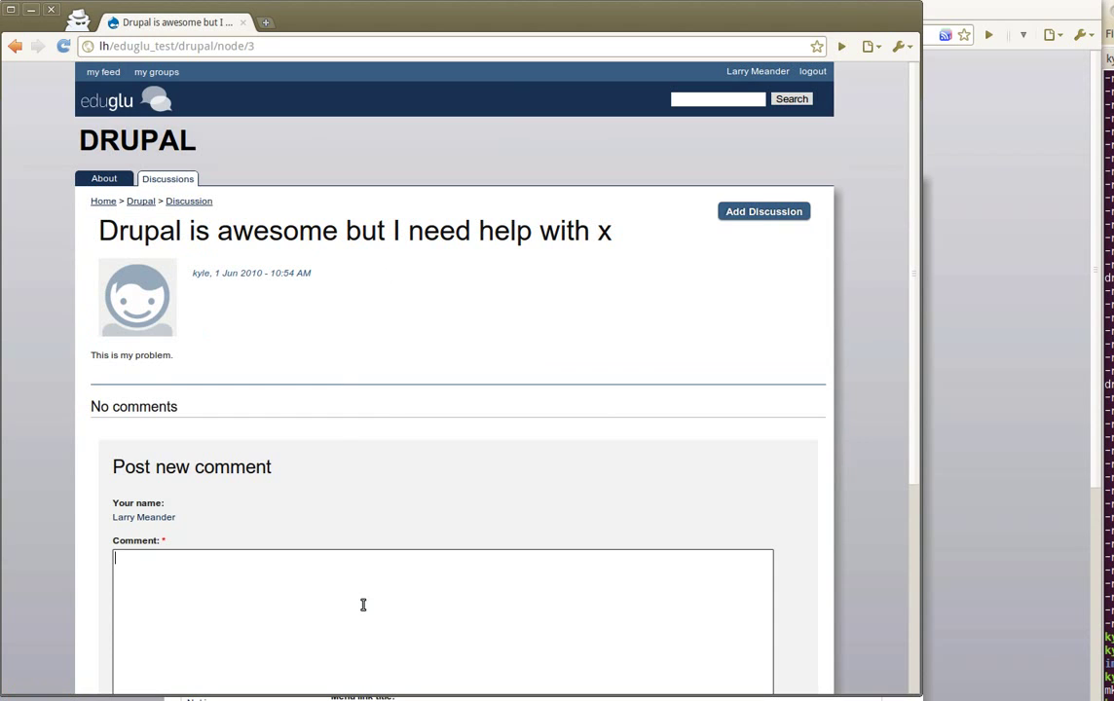
type("Oh, you just need to do")
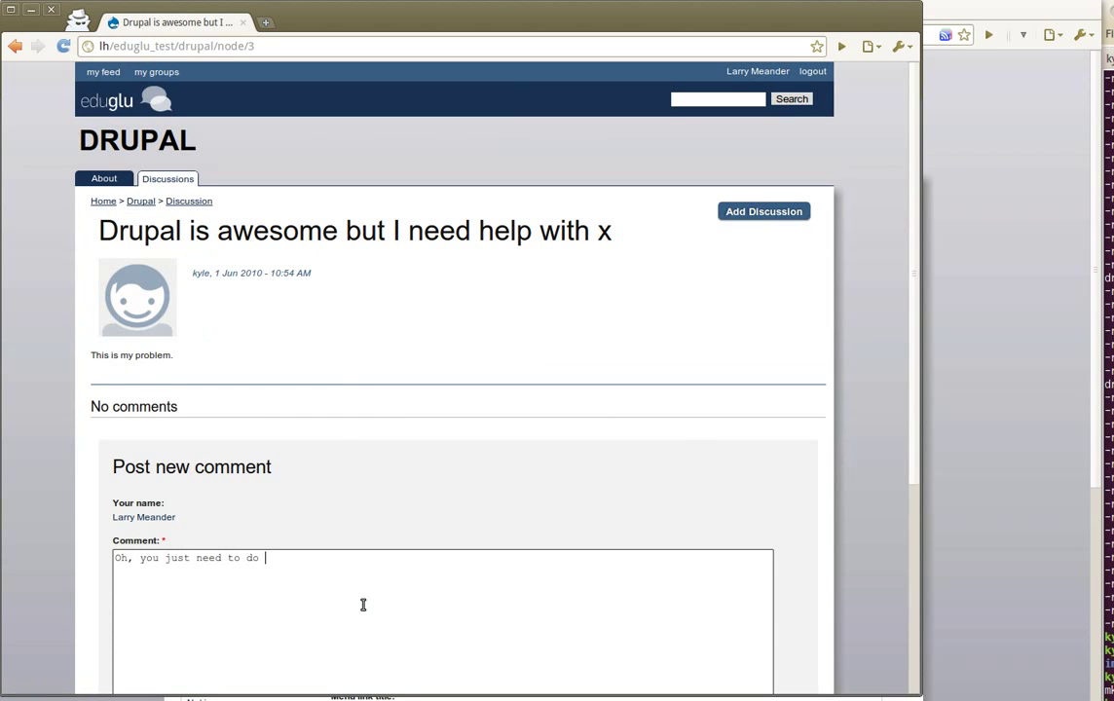
type(" y.")
scroll(362, 604, "down", 5)
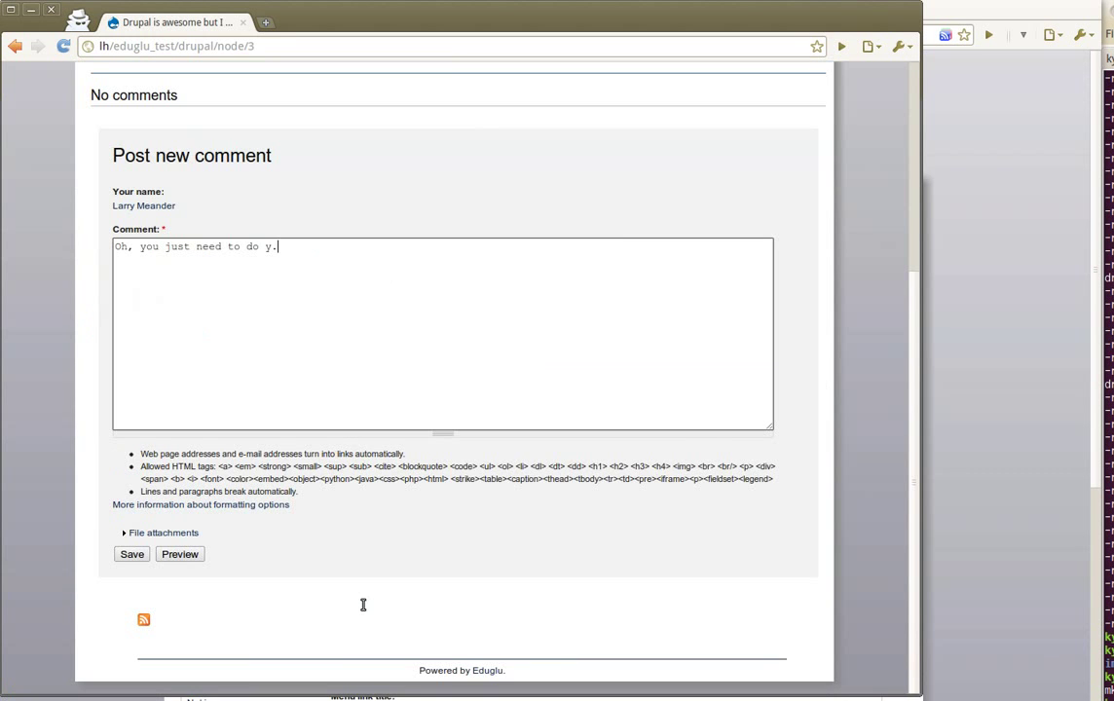
left_click(142, 555)
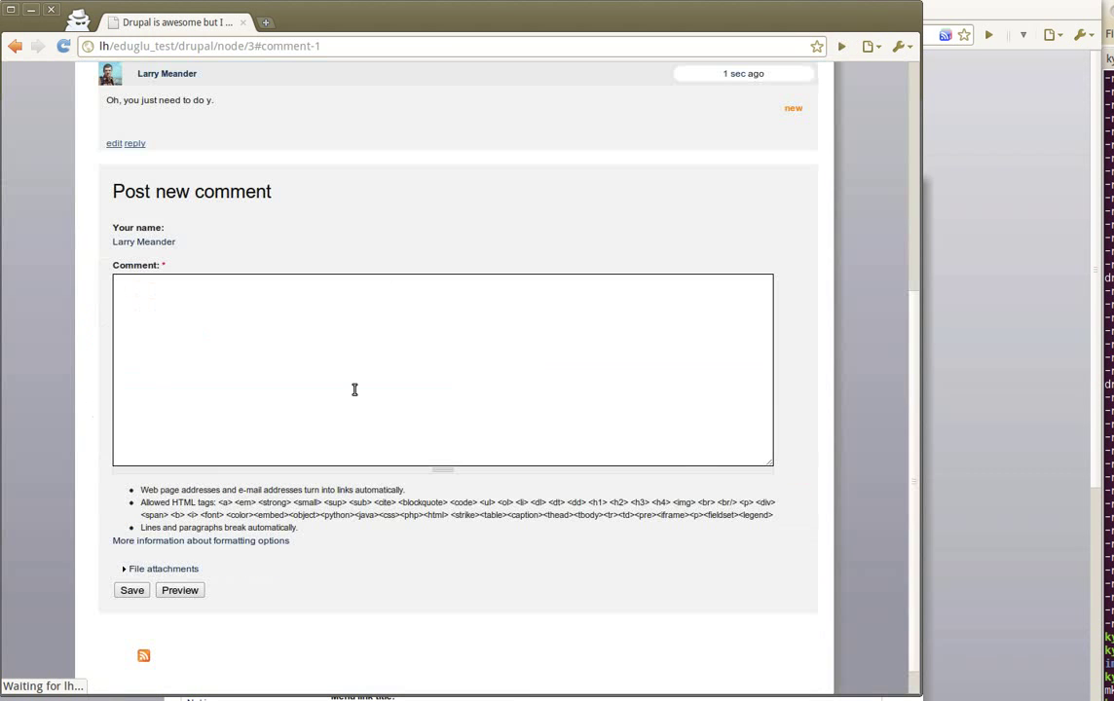
Review the posted comment beneath the discussion and return to the home page's latest group activity
left_click_drag(912, 456, 912, 274)
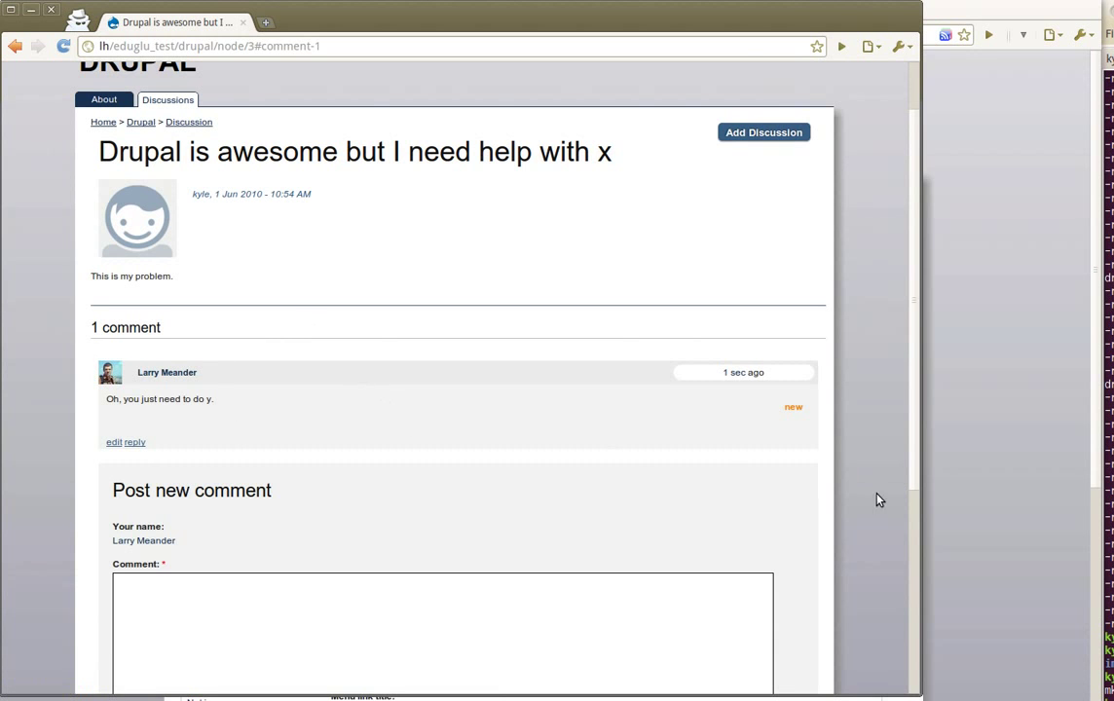
scroll(914, 478, "up", 2)
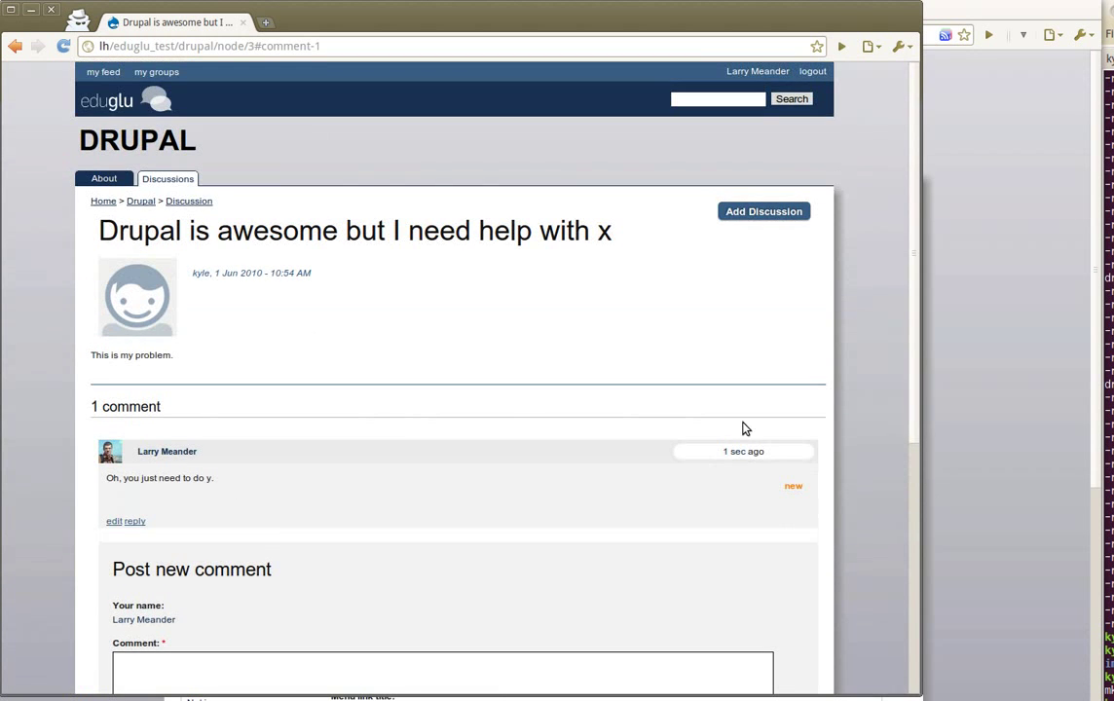
left_click(113, 104)
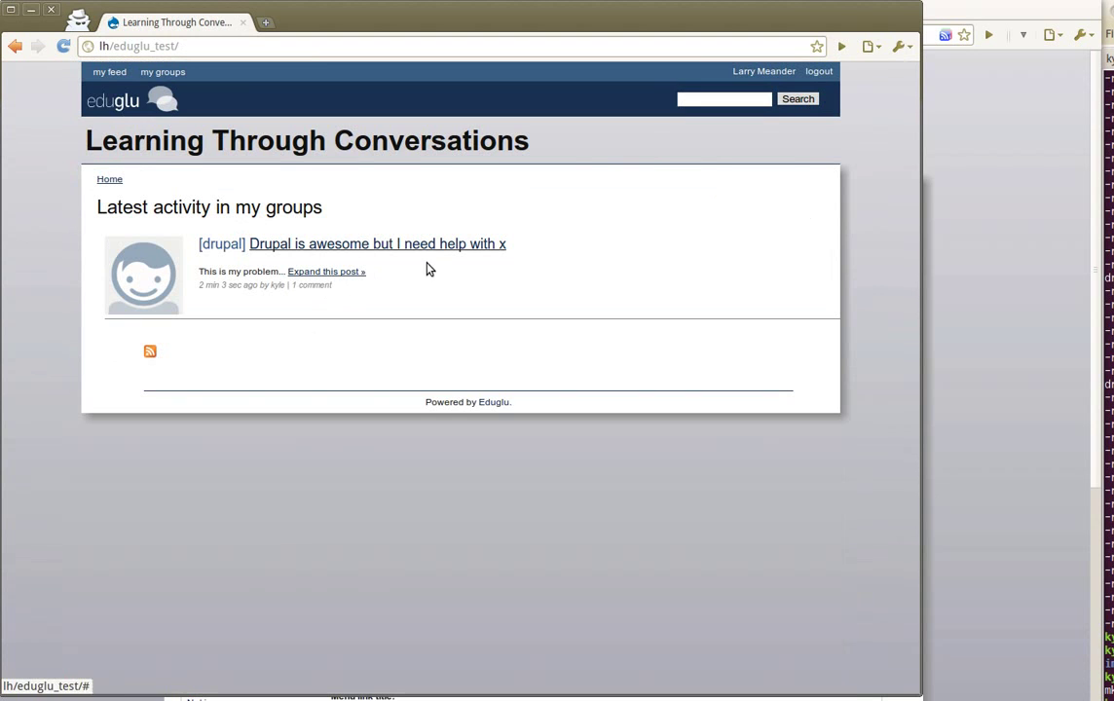
Switch to the first user's browser window and open the Drupal discussion's email thread in Gmail
key("alt+Tab")
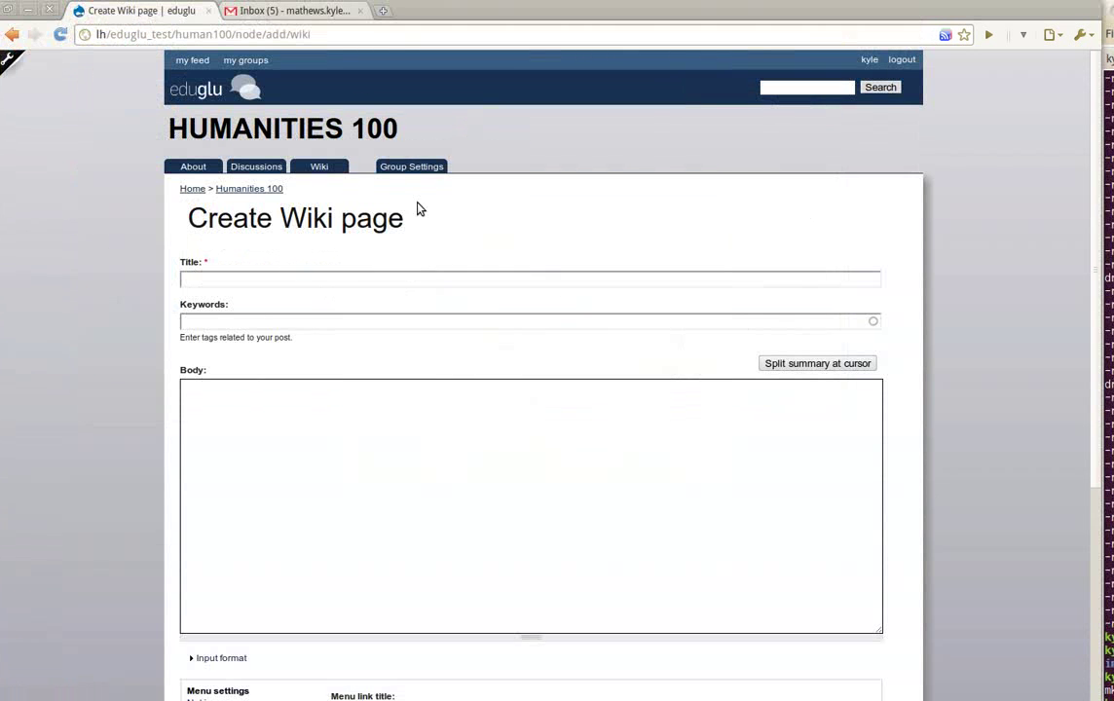
left_click(305, 18)
left_click(266, 185)
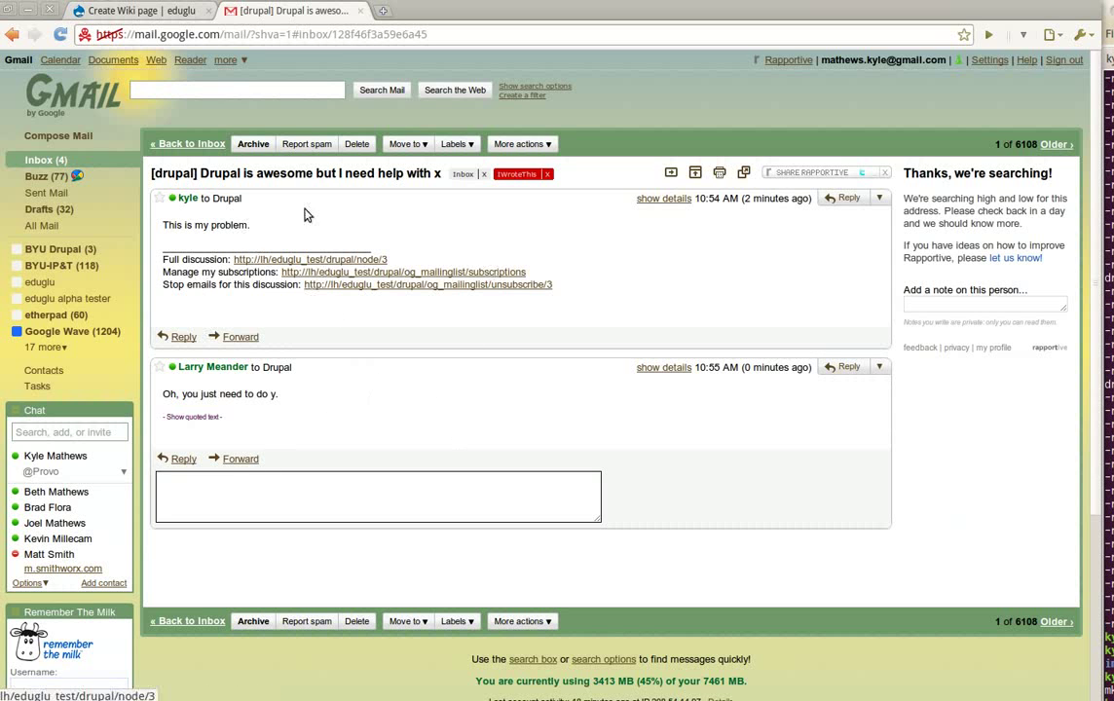
Return from Gmail to the eduglu site and view the first user's latest group activity on the home page
left_click(167, 14)
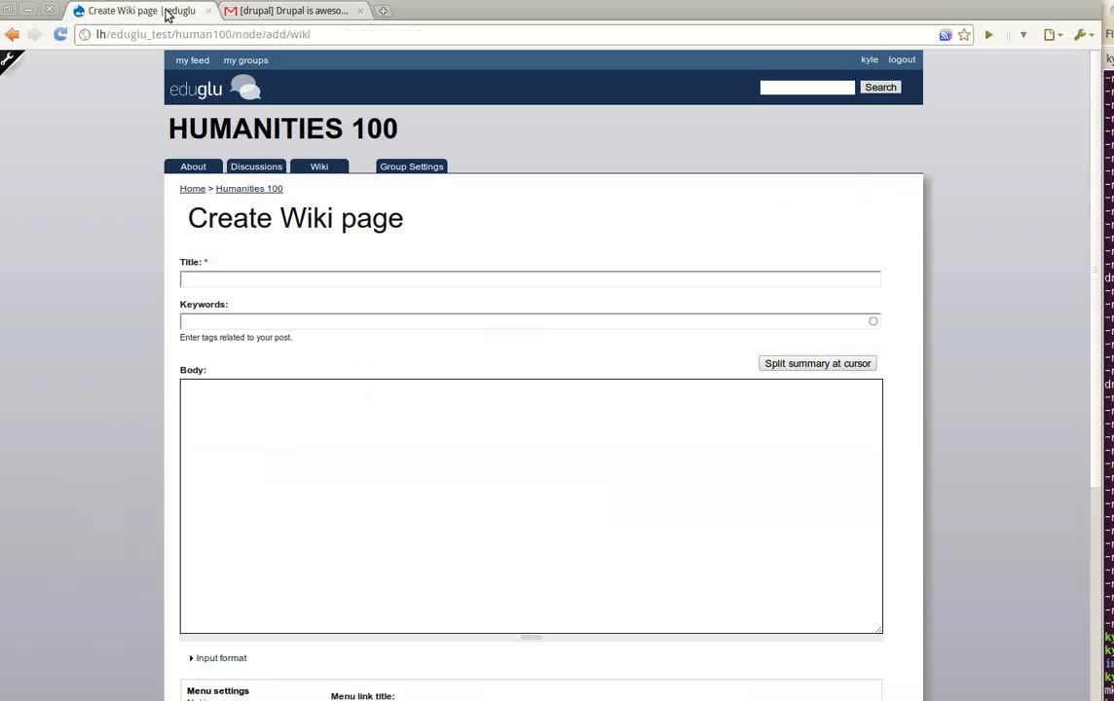
left_click(206, 91)
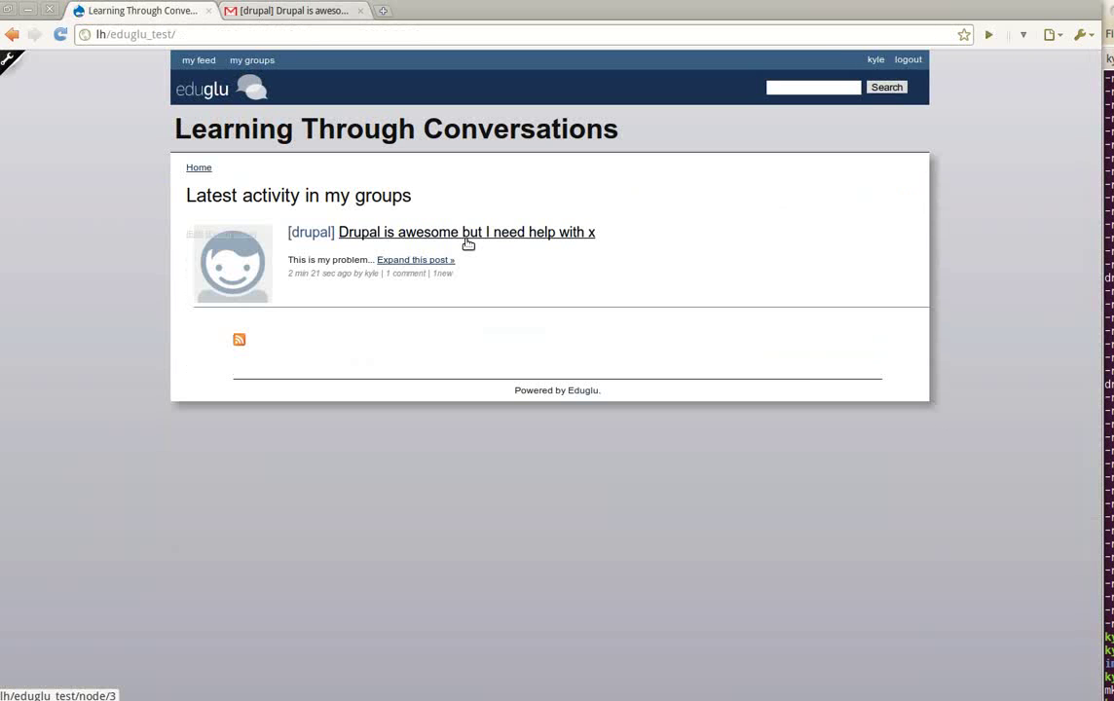